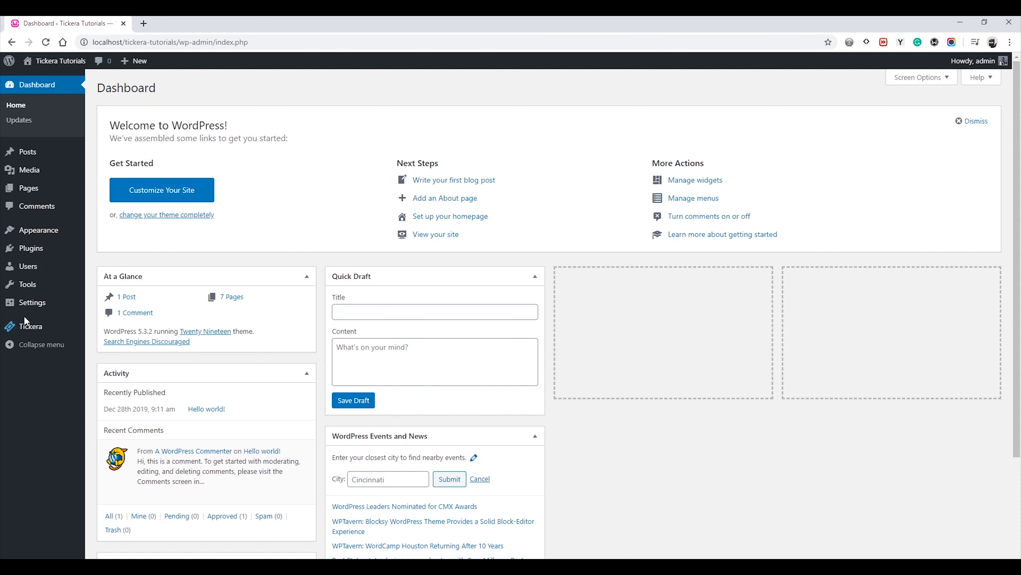
Open the list of Tickera events.
mouse_move(24, 324)
left_click(98, 328)
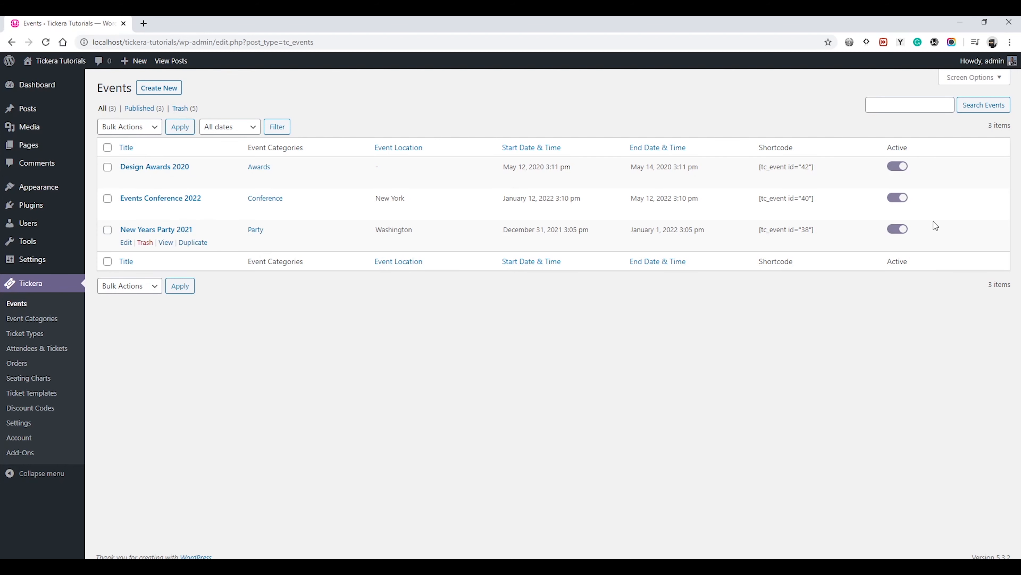
Highlight the shortcode of Events Conference 2022, and switch that event's active state off and back on.
left_click_drag(815, 199, 758, 201)
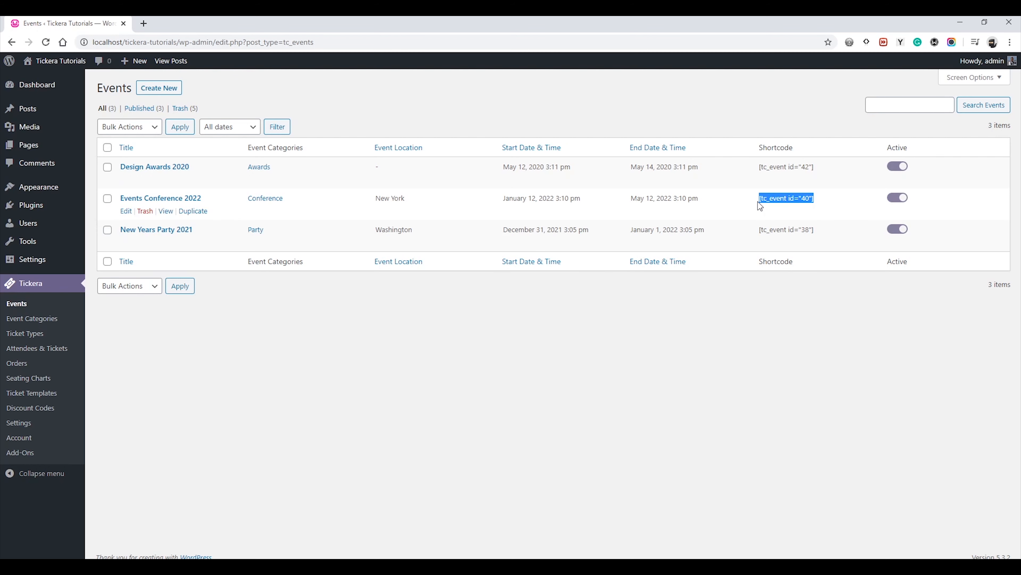
left_click(834, 206)
left_click(901, 203)
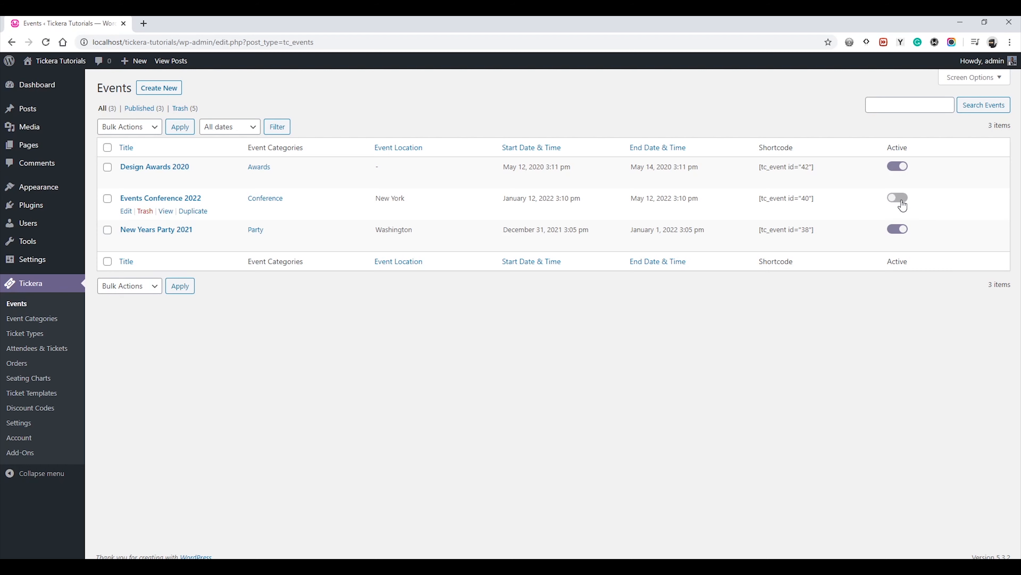
left_click(901, 200)
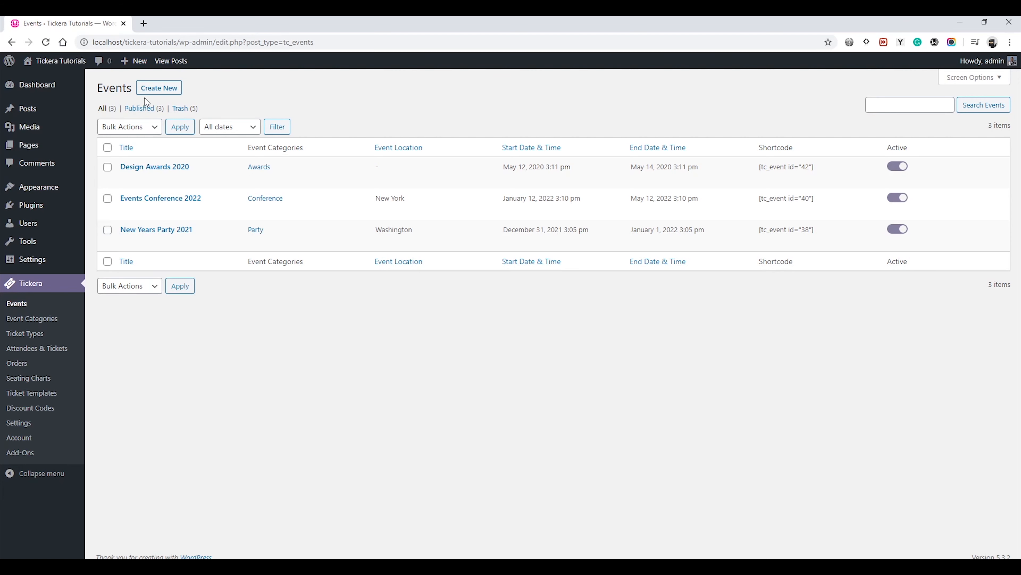
Create a new event titled "Tickera Fest 2020".
left_click(154, 90)
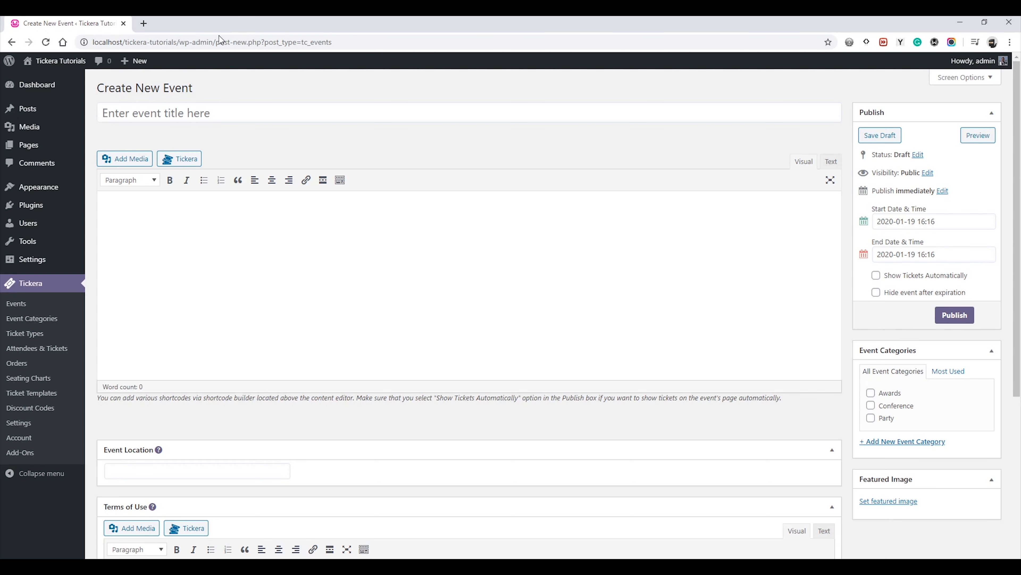
type("Tic")
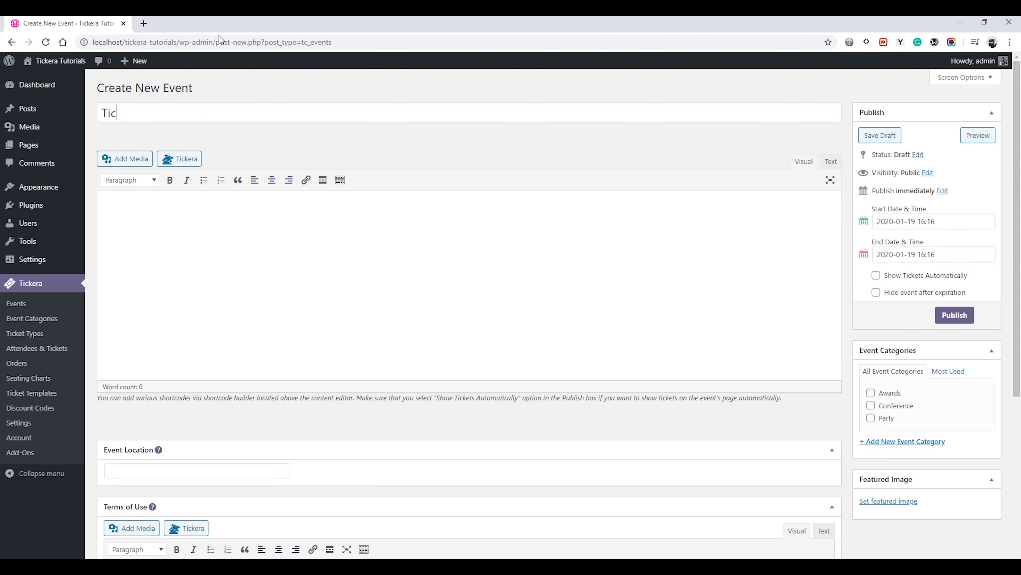
type("kera Fest 2020")
Fill the event description with three placeholder paragraphs beginning "Etiam rhoncus".
left_click(424, 242)
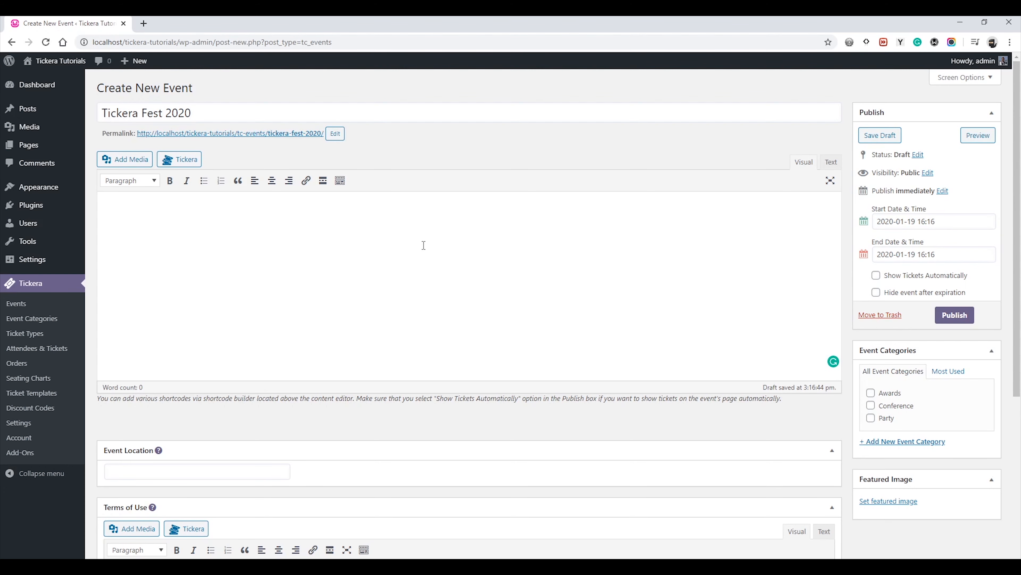
left_click(901, 42)
left_click(866, 115)
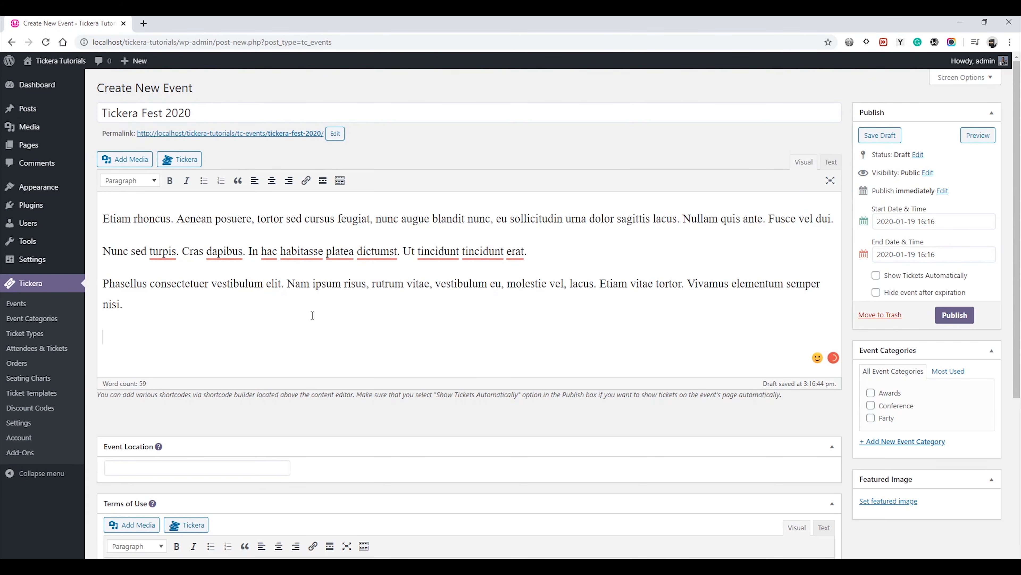
Insert the Event Tickets shortcode for the current event below the description text, followed by a new line.
left_click(172, 159)
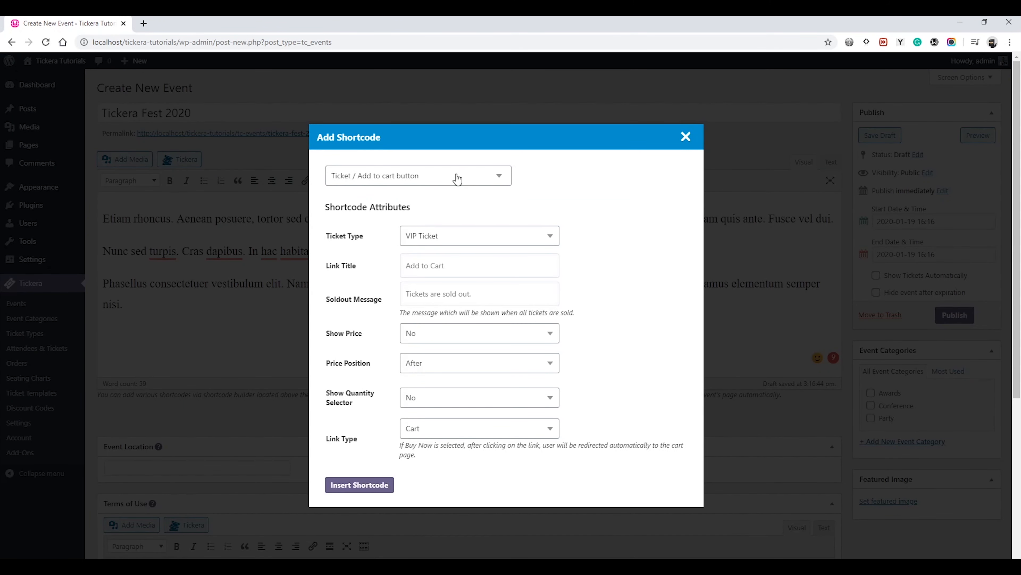
left_click(423, 179)
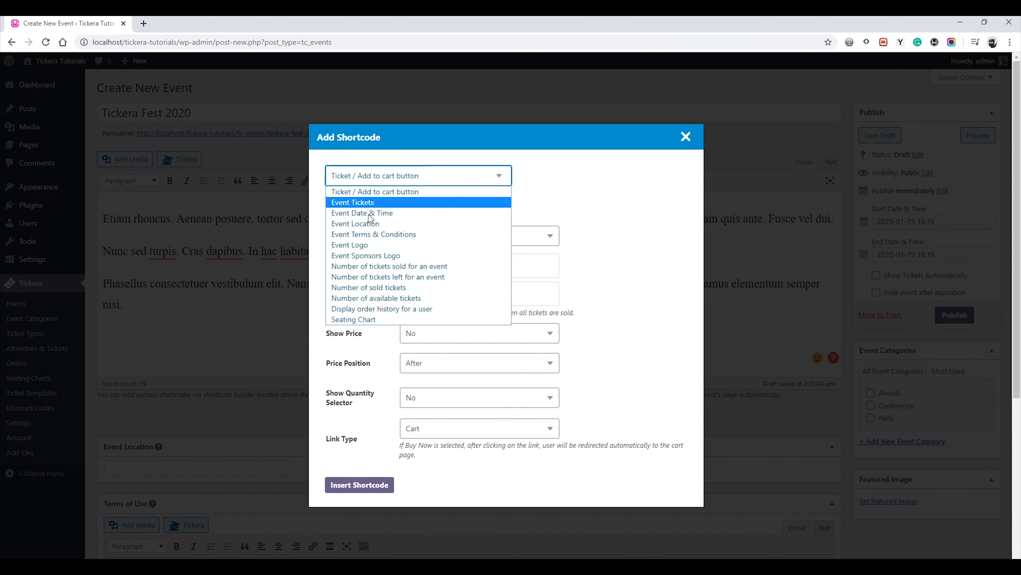
left_click(554, 174)
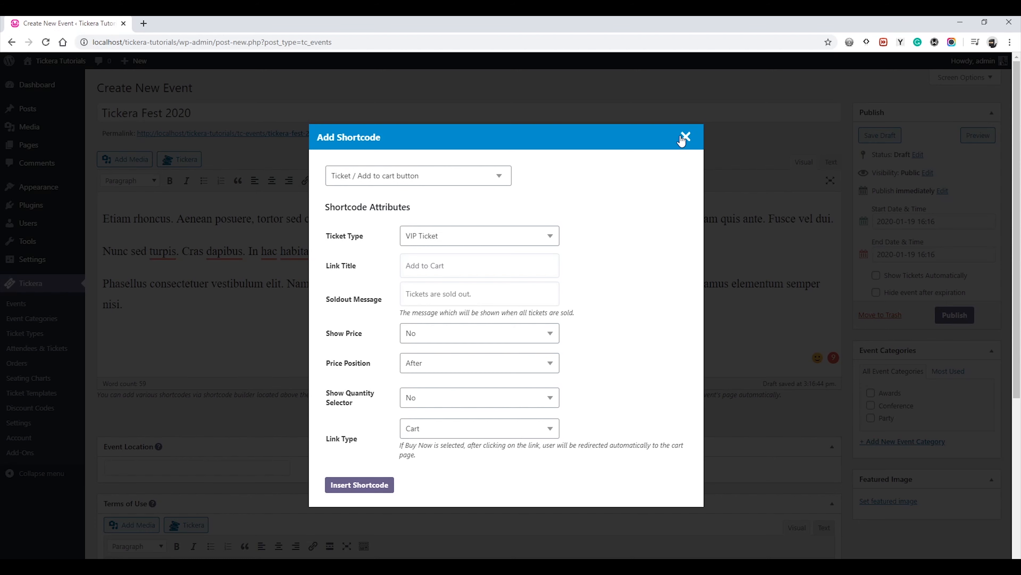
left_click(451, 178)
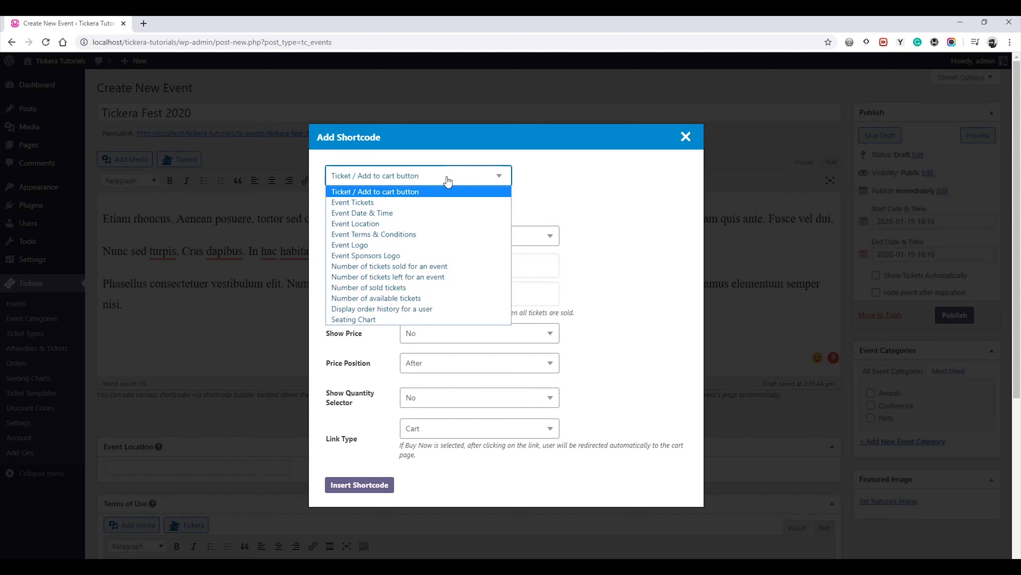
left_click(386, 206)
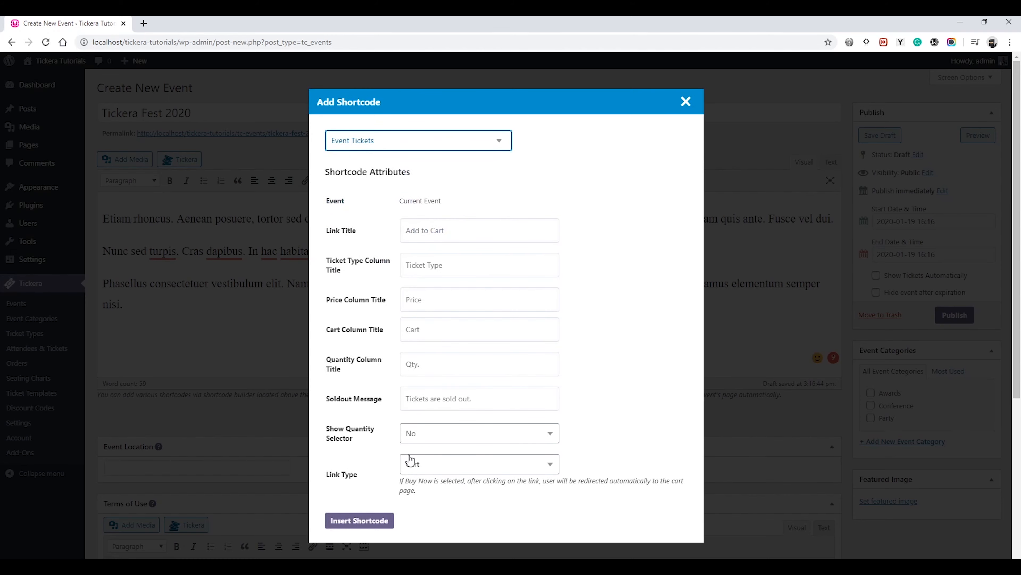
left_click(367, 523)
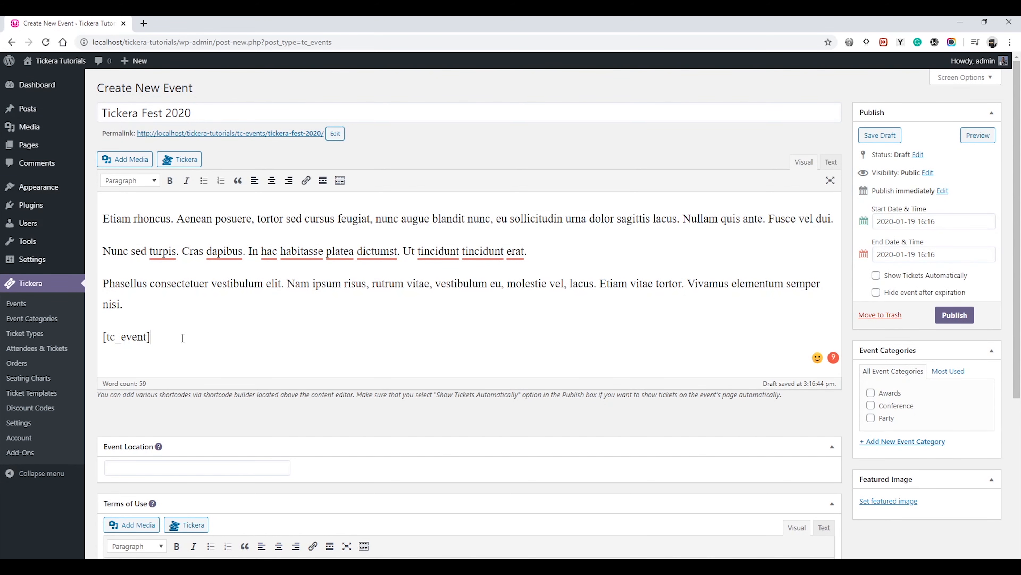
key("Return")
Add the flagged word "tincidunt" in the description to the spell checker's personal dictionary.
left_click(439, 225)
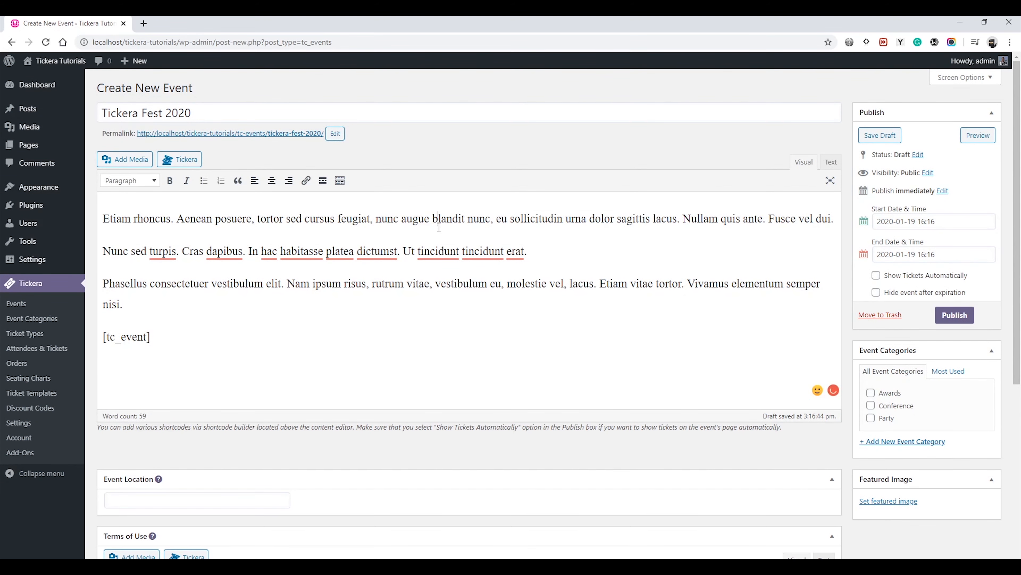
left_click(429, 265)
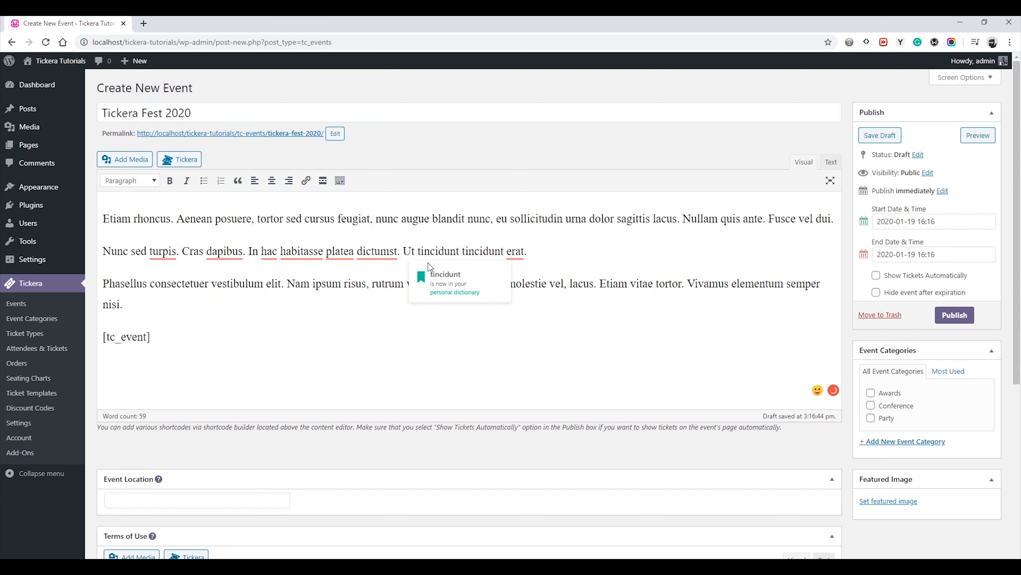
left_click(355, 246)
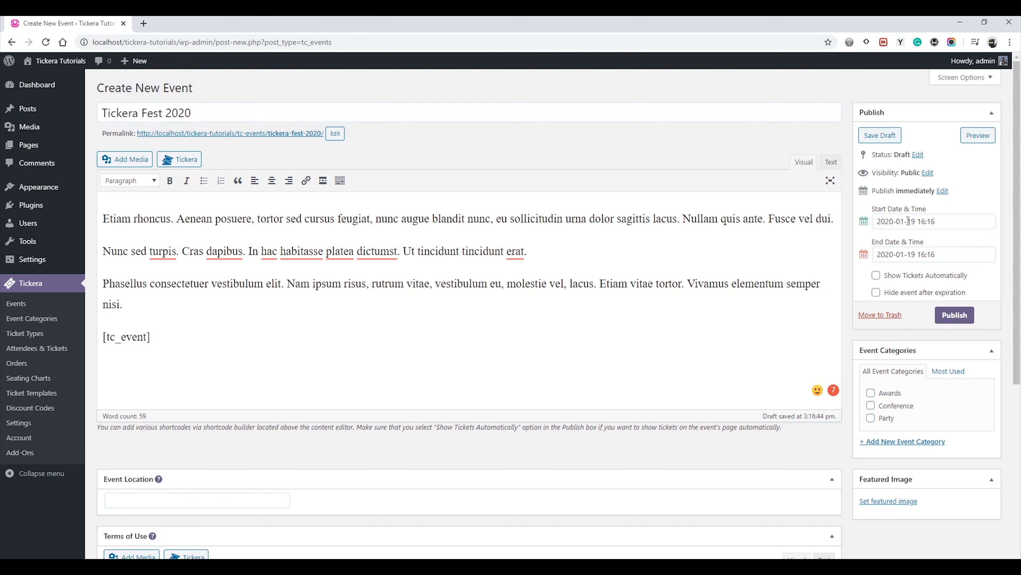
Set the event's start date to 2020-03-01, keeping the time at 16:16.
left_click(899, 220)
left_click(953, 244)
left_click(953, 244)
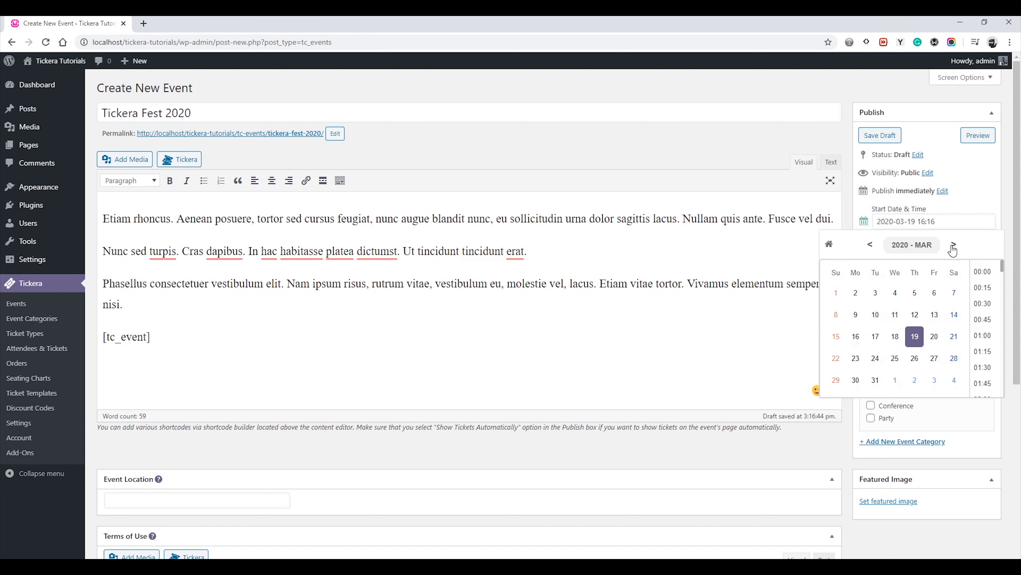
left_click(836, 292)
left_click(961, 201)
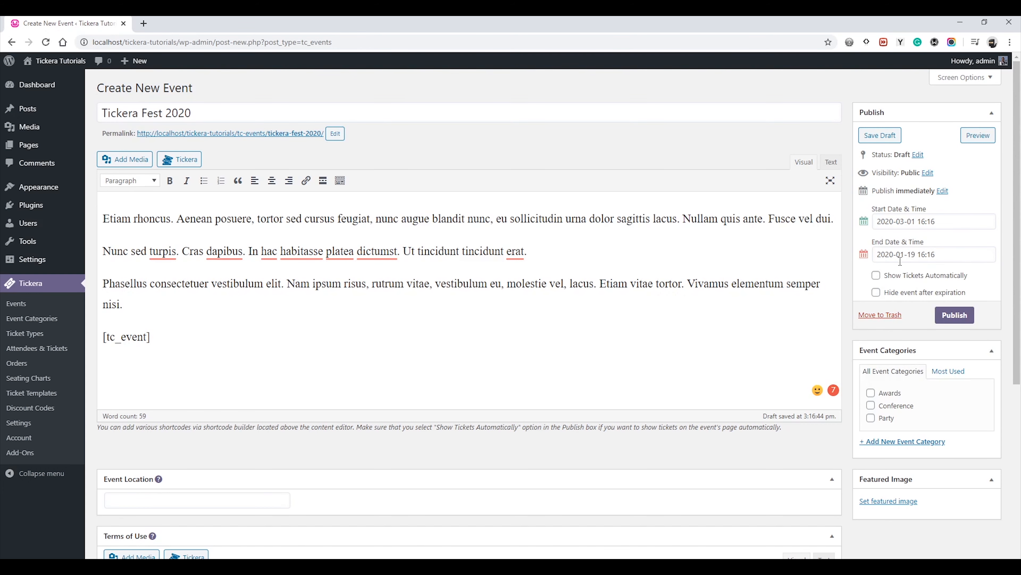
left_click(904, 254)
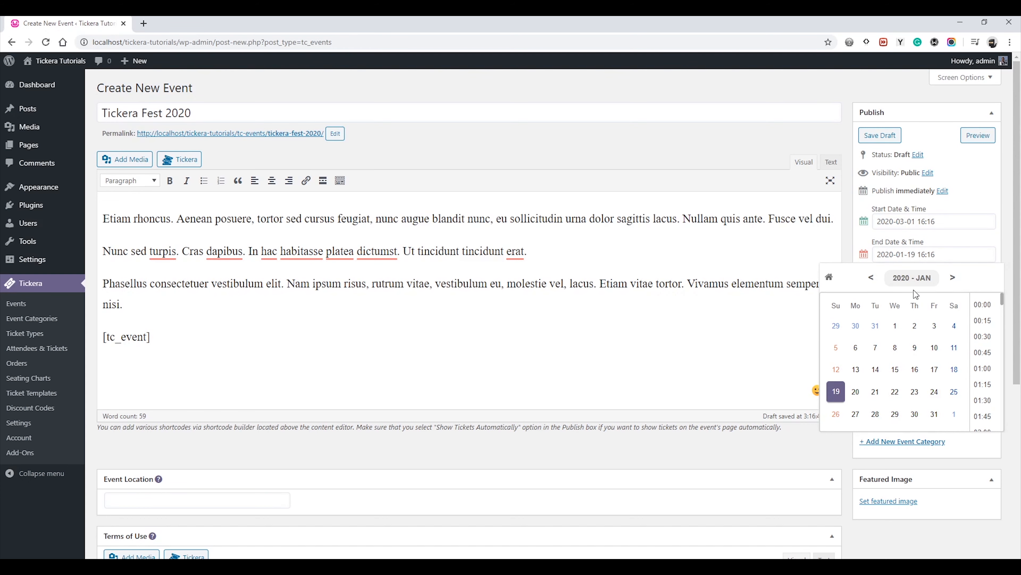
left_click(954, 277)
left_click(953, 278)
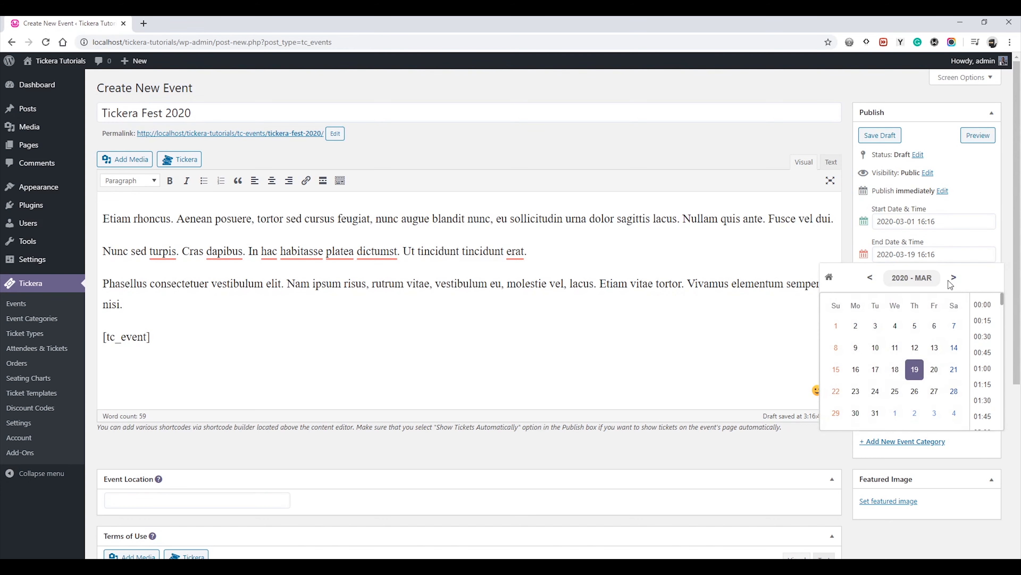
left_click(856, 326)
scroll(985, 326, "down", 5)
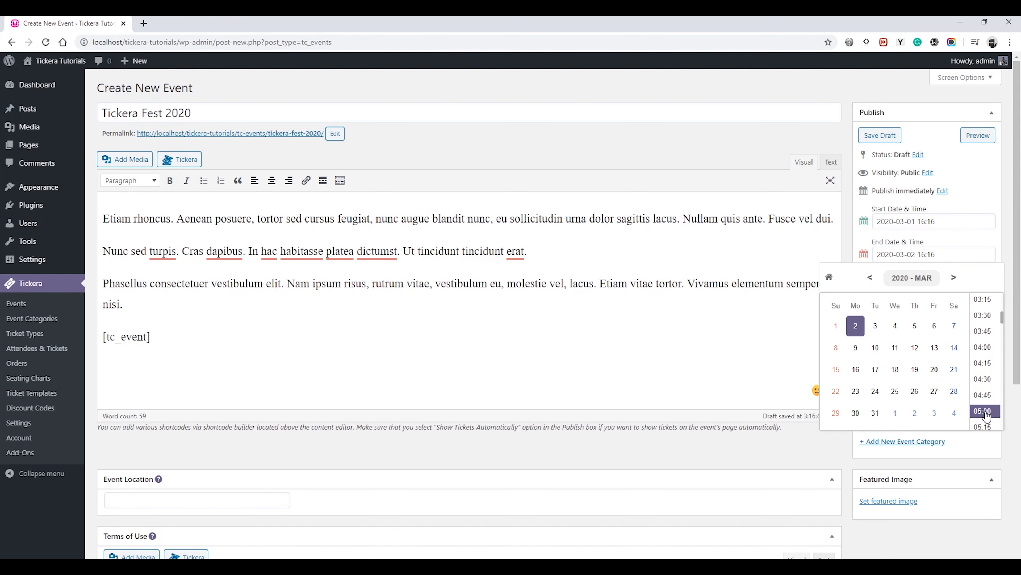
left_click(985, 412)
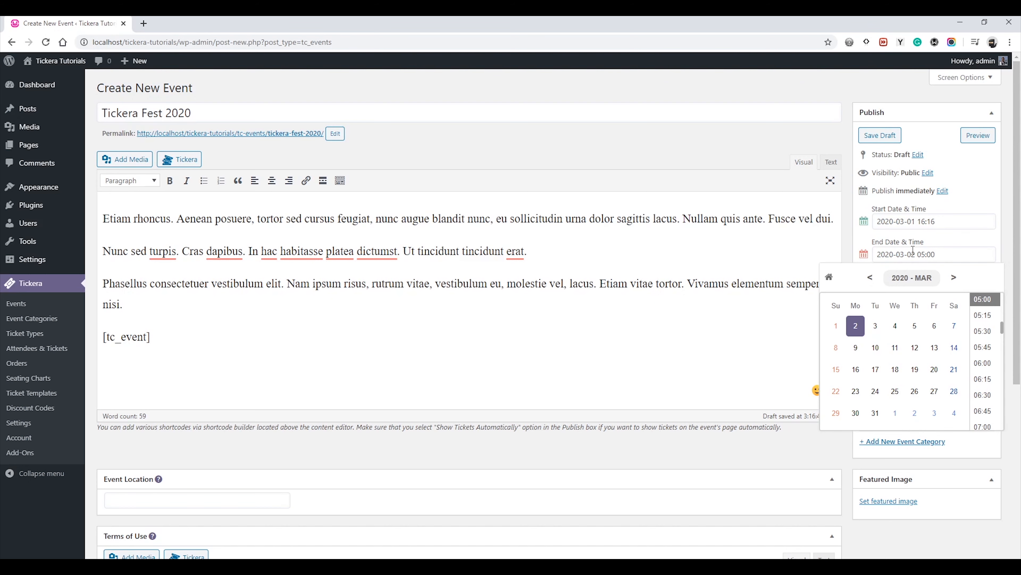
left_click(867, 252)
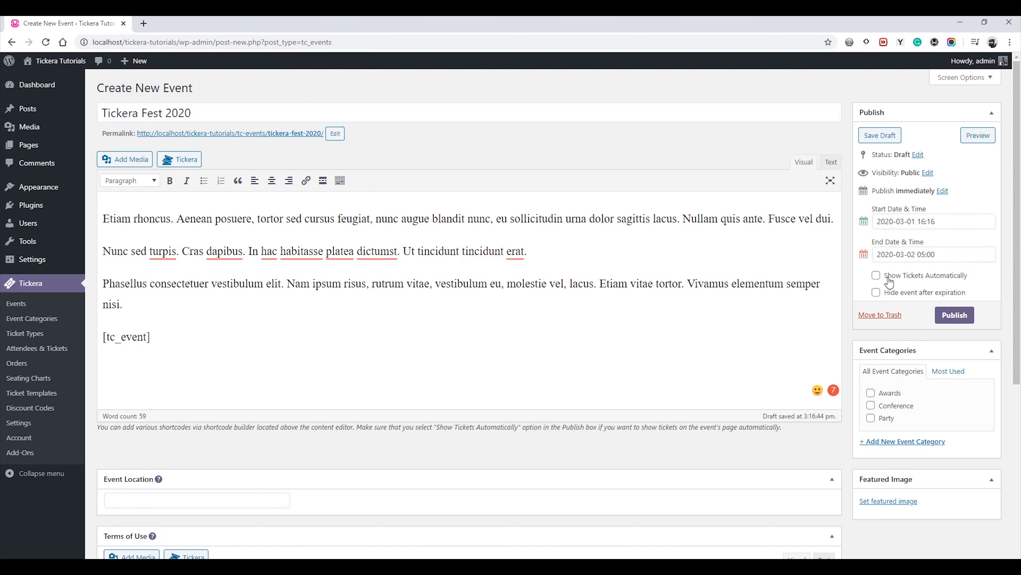
Enter New York as the event location.
scroll(865, 282, "down", 1)
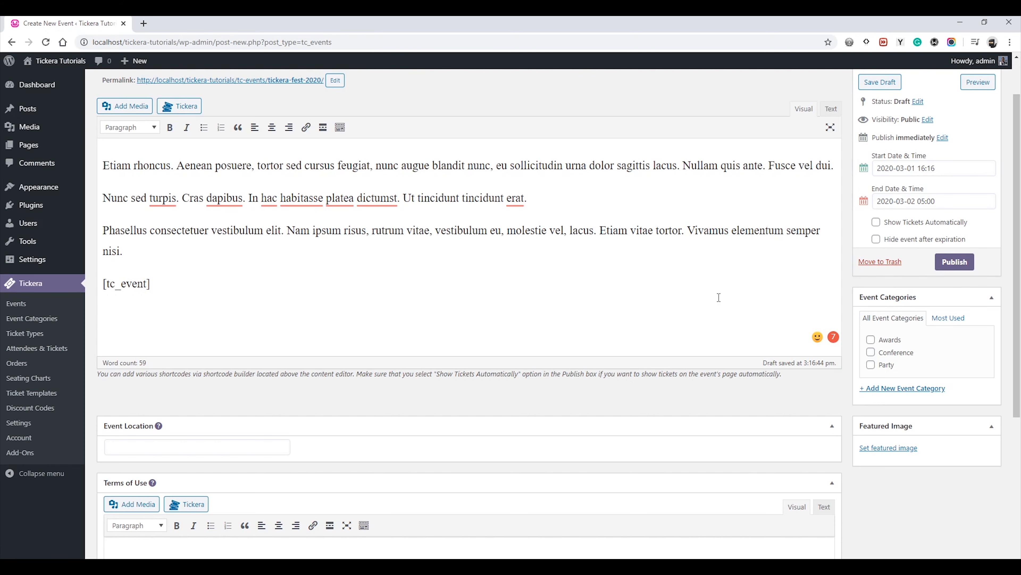
scroll(625, 347, "down", 5)
scroll(625, 347, "down", 1)
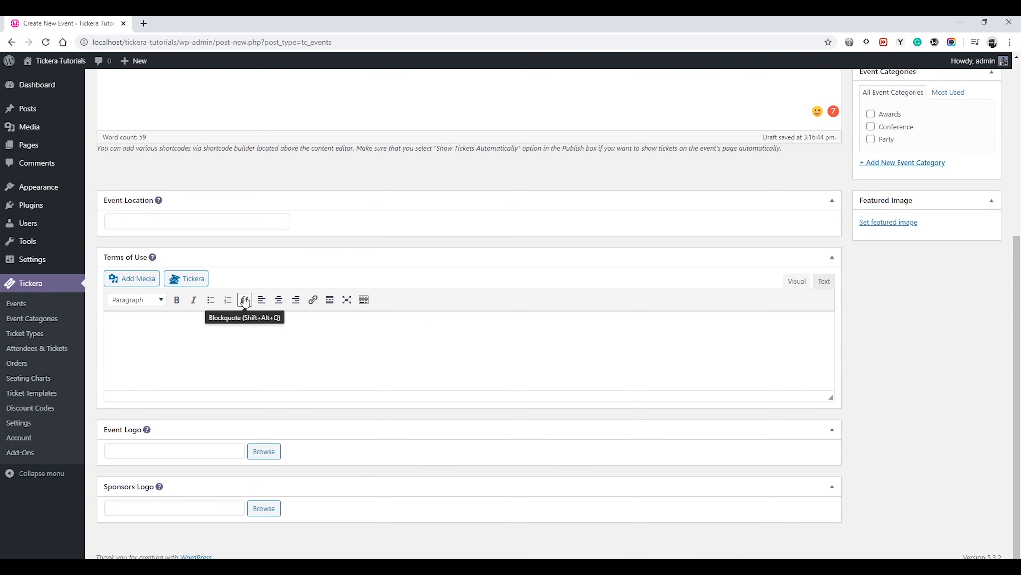
left_click(169, 225)
type("N")
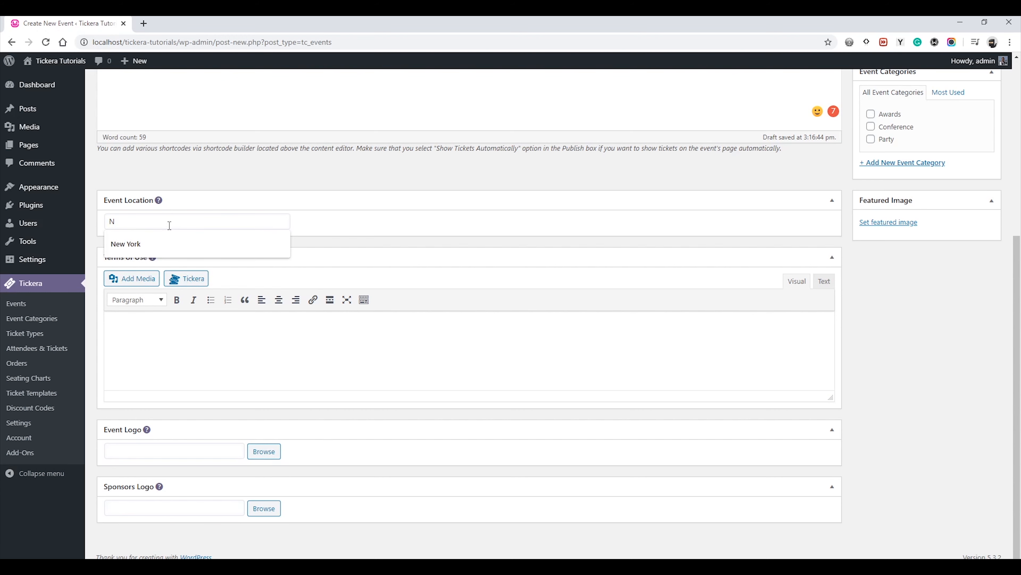
type("ew York")
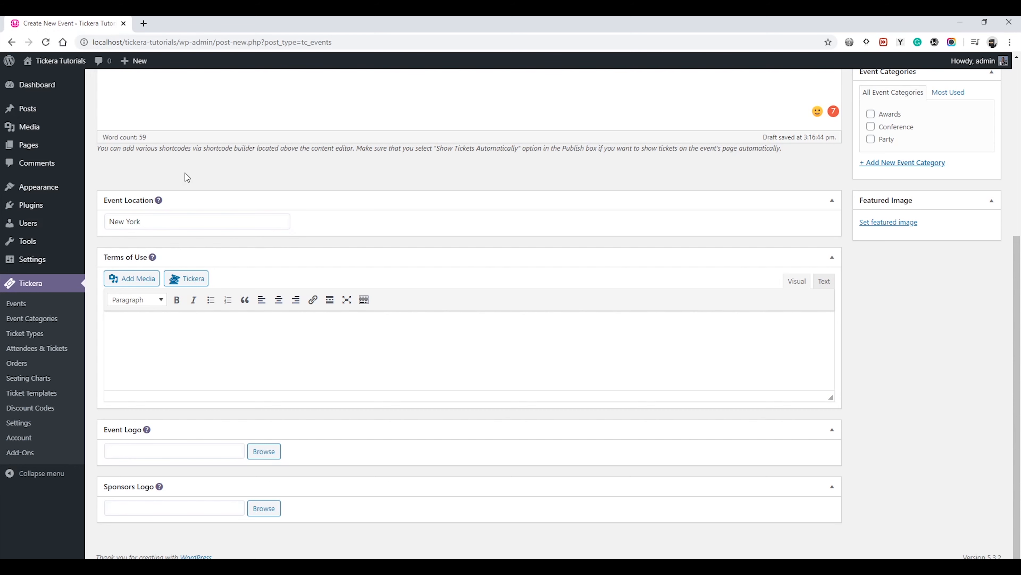
Look through the shortcode types available for the event description, including Event Location, and close the dialog without inserting one.
left_click(160, 342)
scroll(231, 190, "up", 5)
left_click(188, 148)
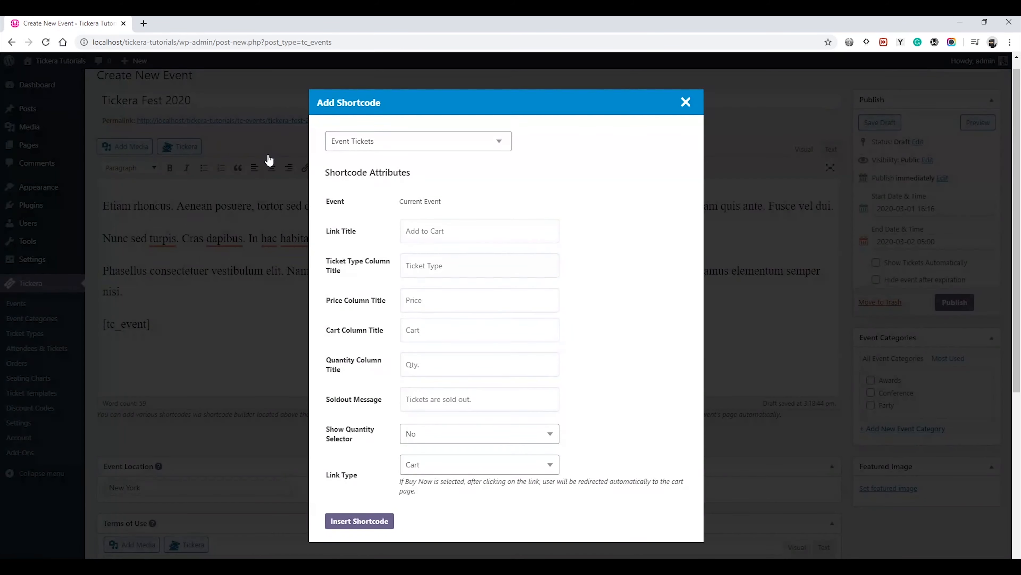
left_click(334, 144)
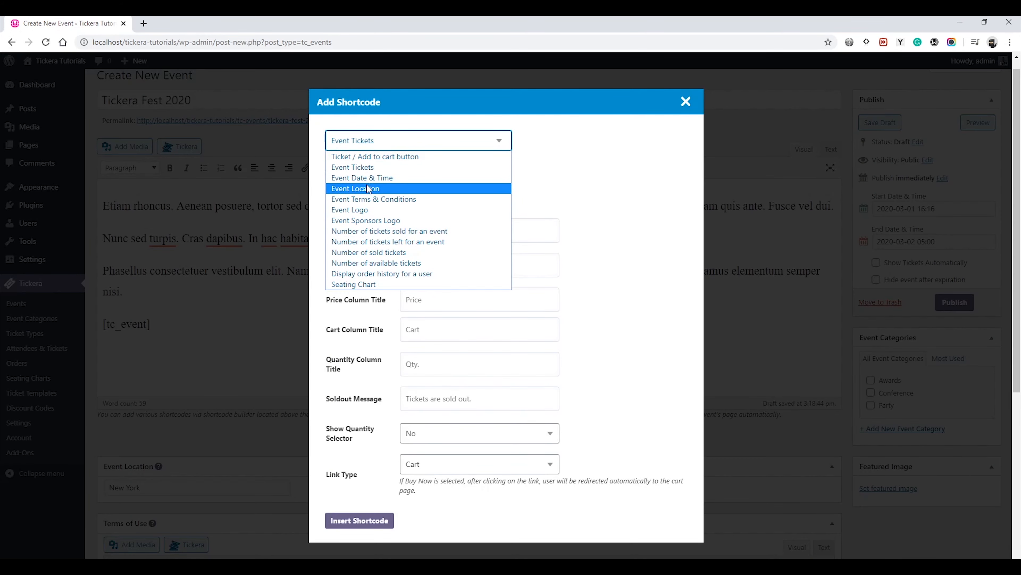
left_click(685, 102)
left_click(686, 102)
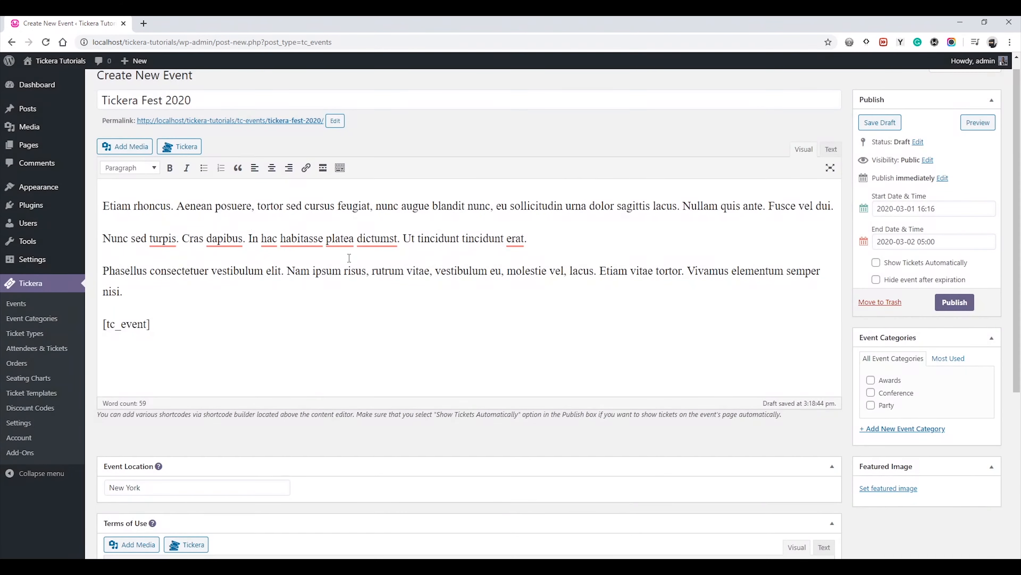
Paste the placeholder paragraphs into the Terms of Use and join the "Nunc sed turpis" paragraph with the one after it.
scroll(338, 277, "down", 5)
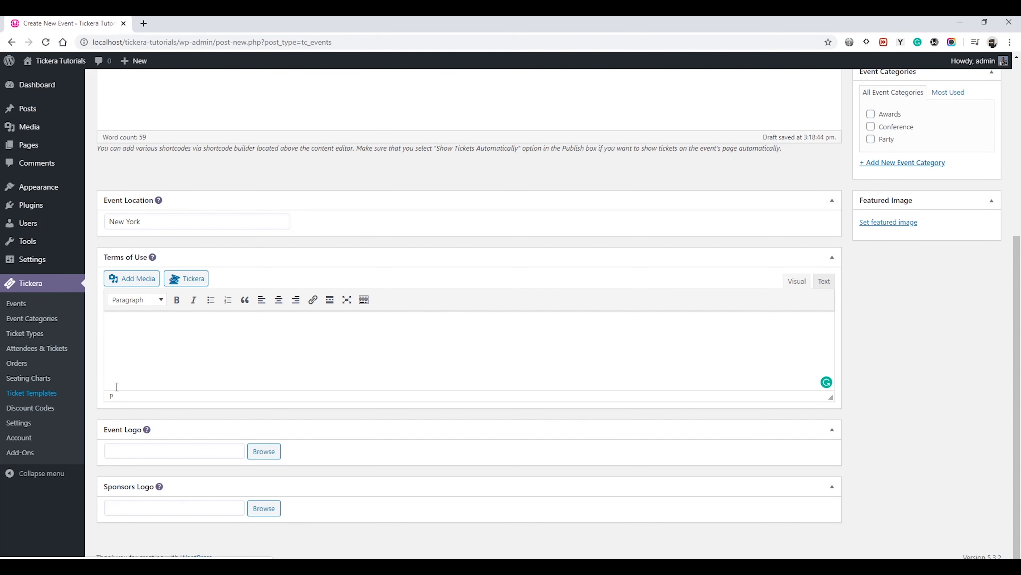
left_click(221, 344)
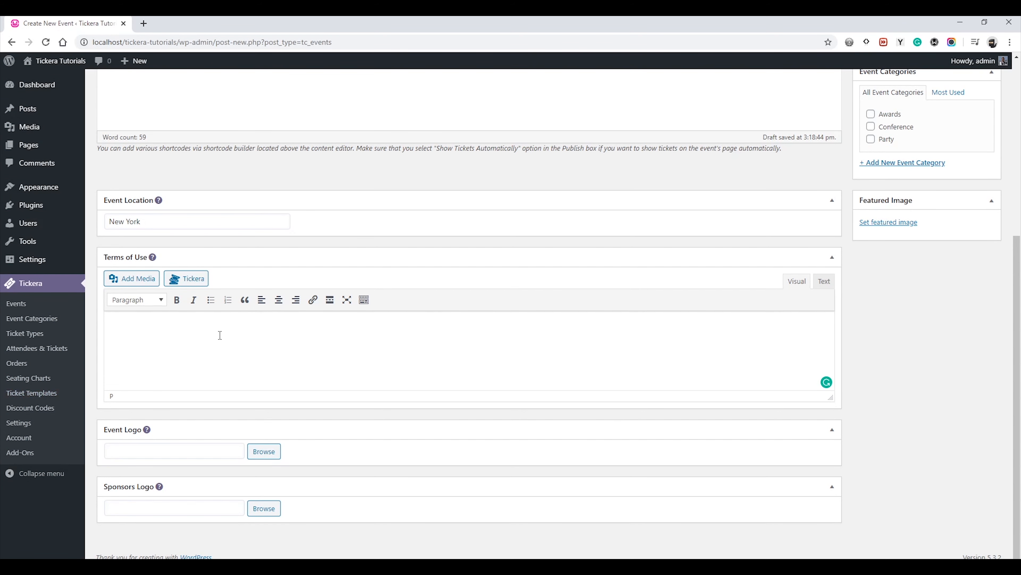
key("ctrl+v")
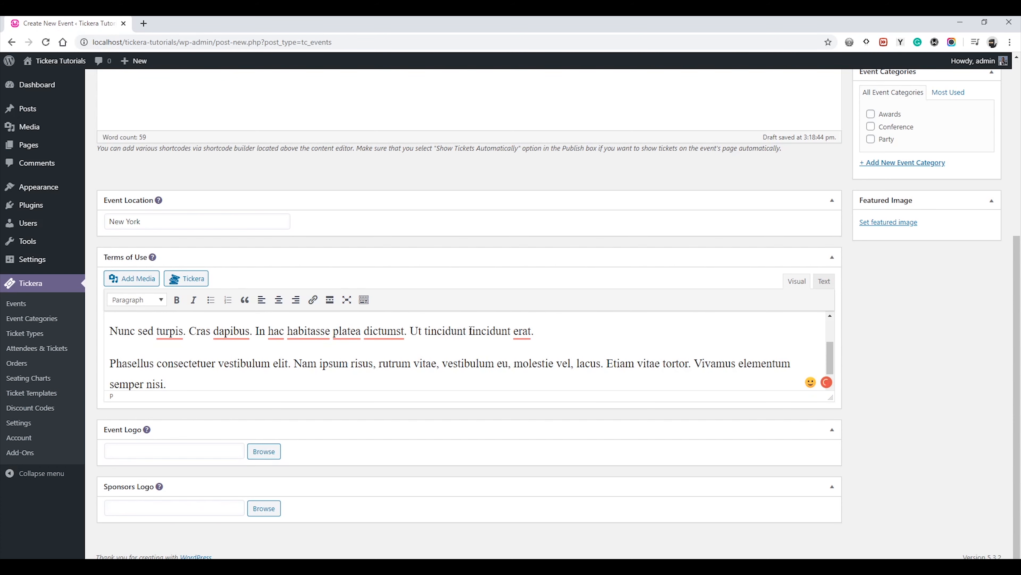
left_click(549, 331)
key("Delete")
scroll(326, 371, "up", 2)
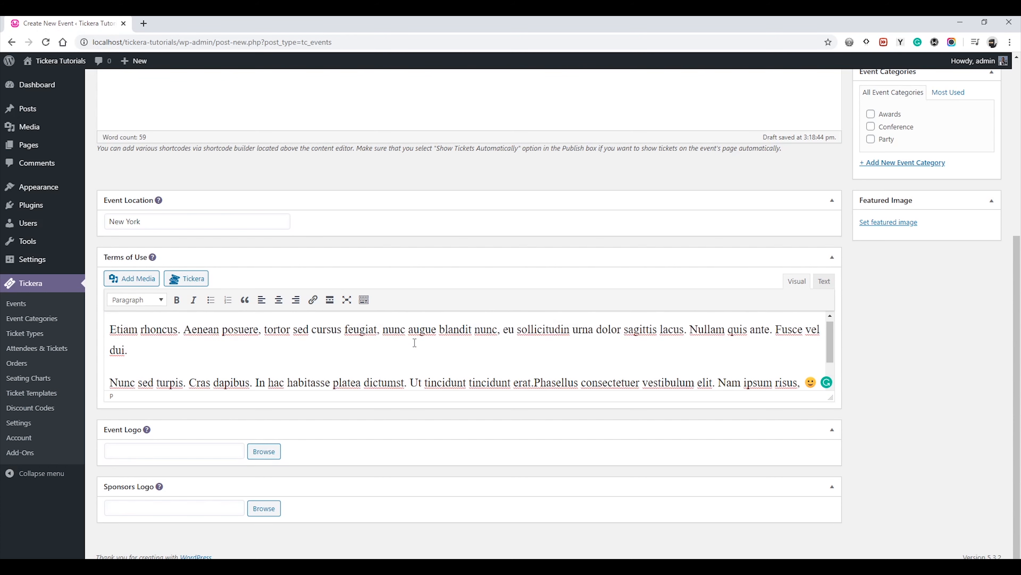
Join the "Nunc sed turpis" paragraph to the end of the first Terms of Use paragraph.
left_click(308, 357)
key("Delete")
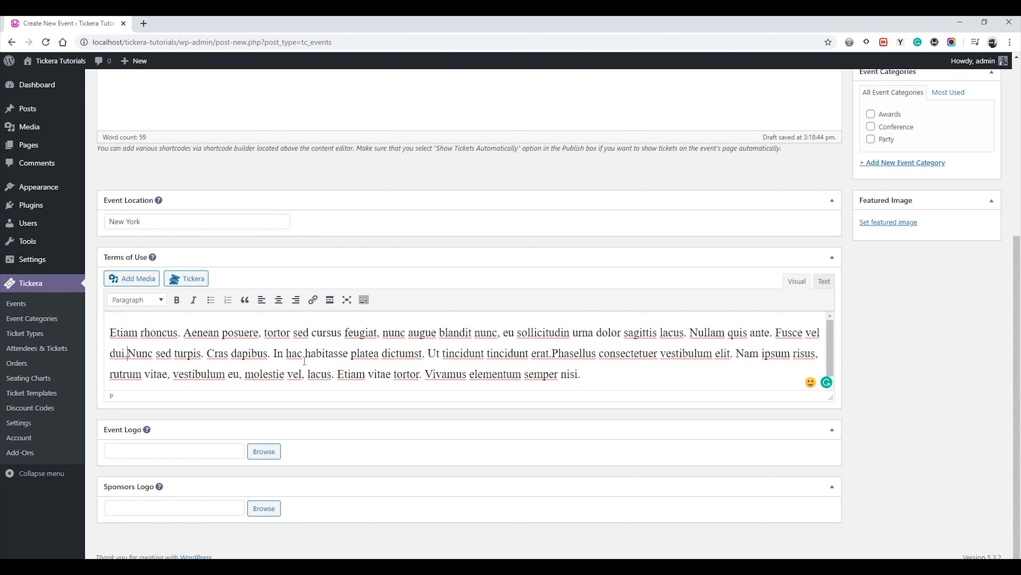
scroll(334, 348, "down", 1)
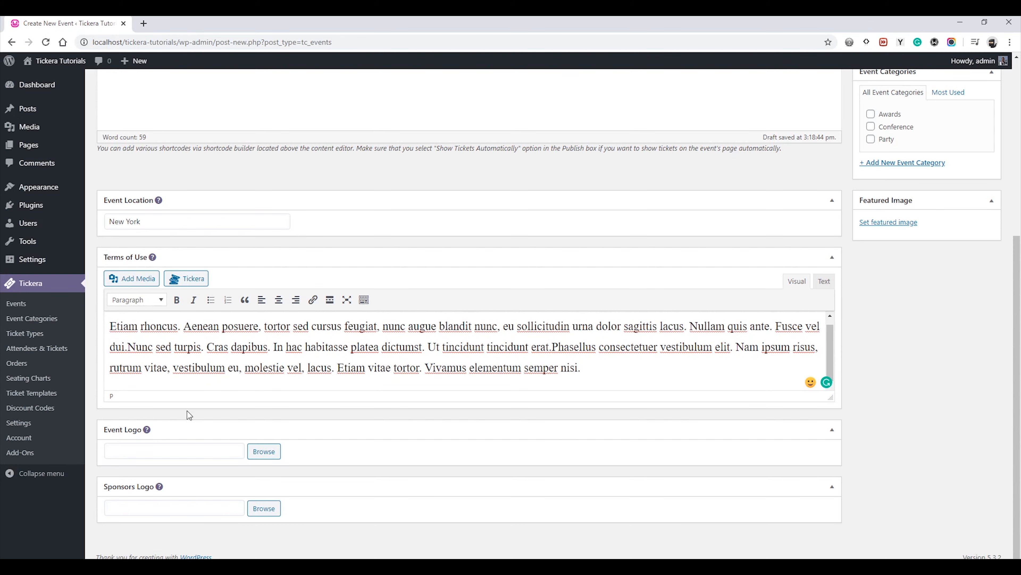
Review the shortcode types offered for the event description once more and close the shortcode builder without inserting one.
scroll(282, 297, "up", 7)
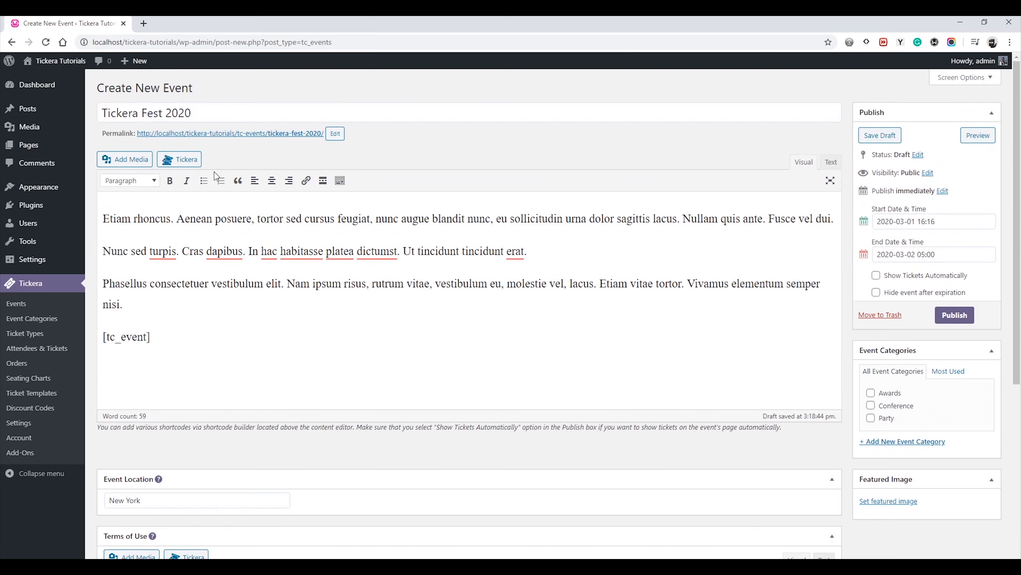
left_click(185, 161)
left_click(377, 146)
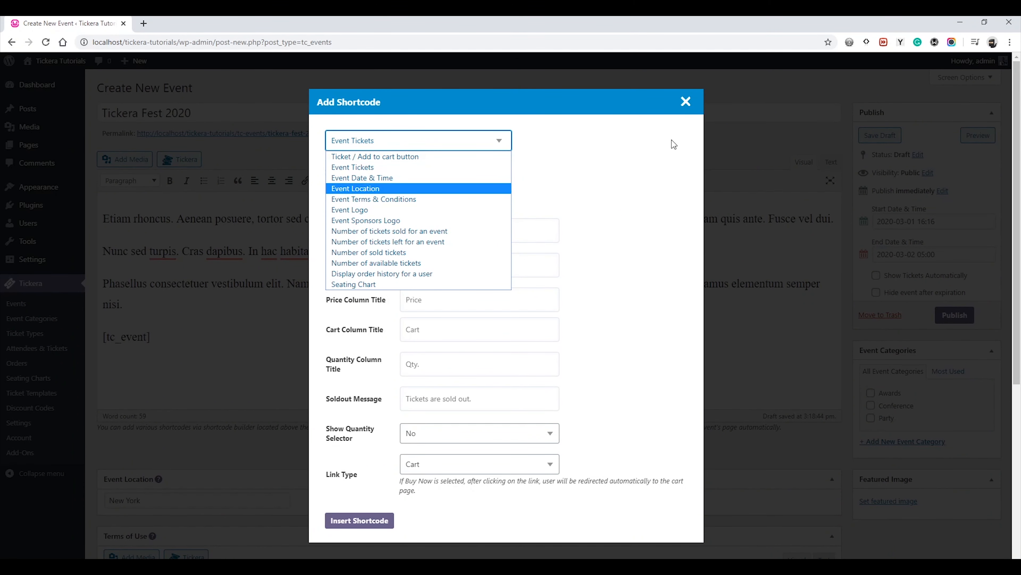
left_click(686, 102)
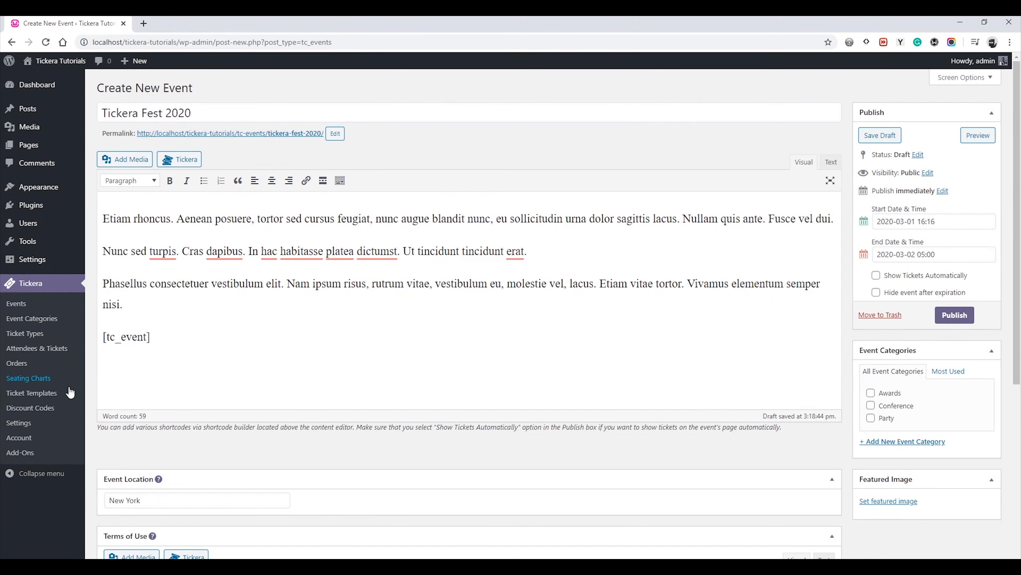
Set the Tickera logo image from the media library as the event logo.
scroll(24, 408, "down", 5)
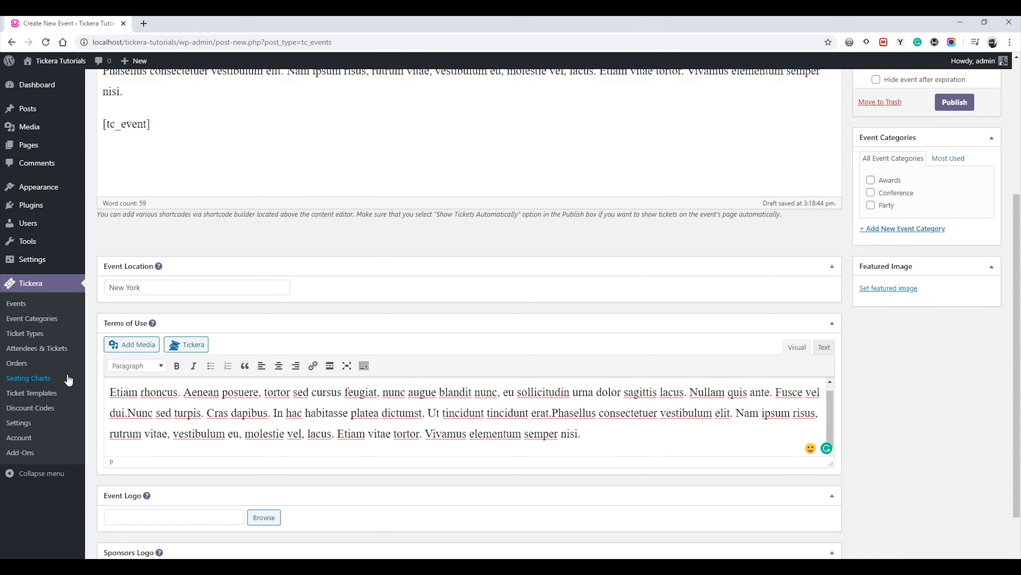
scroll(242, 415, "down", 2)
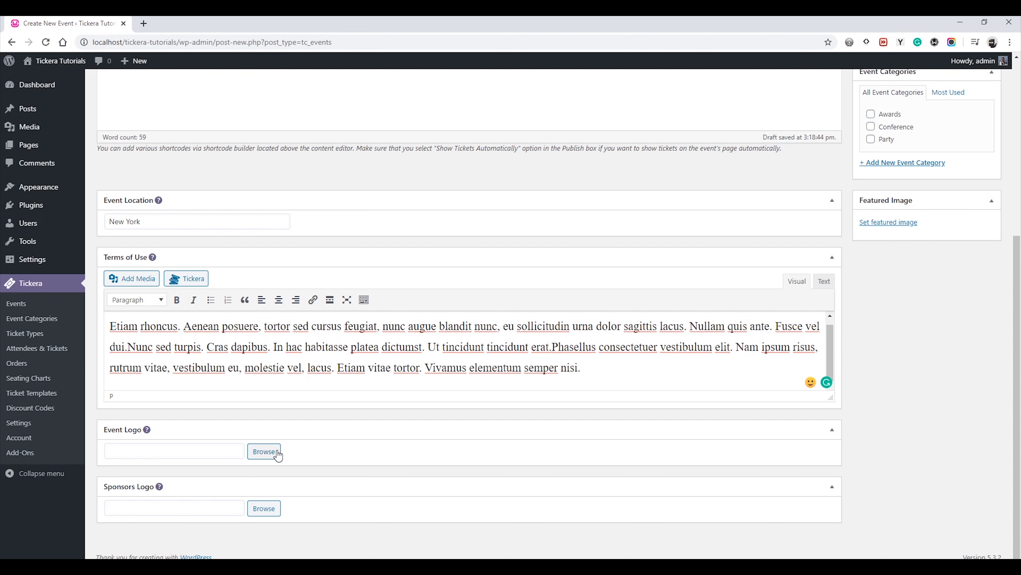
left_click(263, 451)
left_click(176, 190)
left_click(949, 536)
Set the combined sponsors image from the media library as the sponsors logo.
left_click(264, 508)
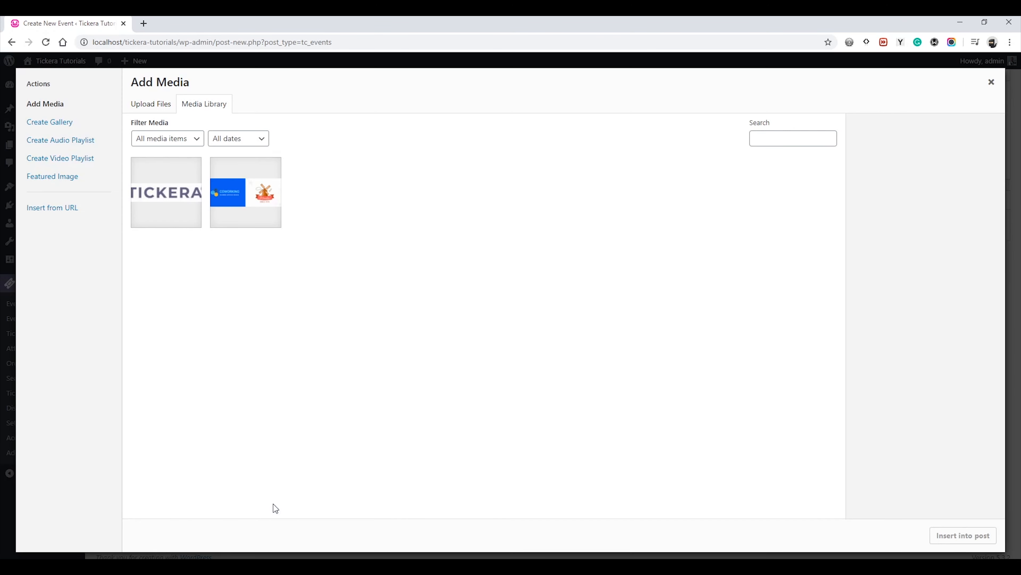
left_click(242, 222)
left_click(974, 535)
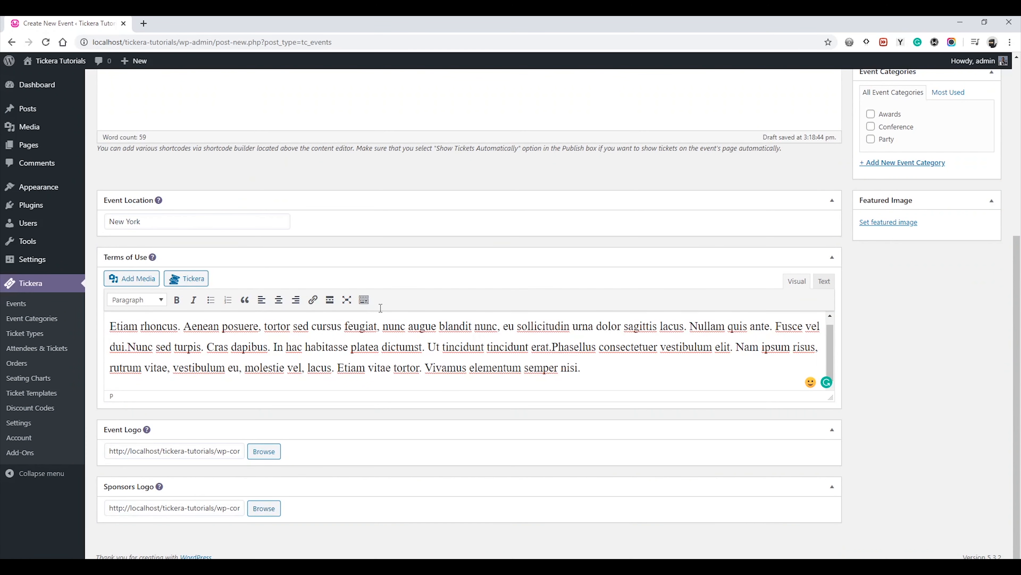
Insert the Event Logo shortcode below [tc_event] in the event description and start a new line after it.
scroll(398, 318, "up", 3)
scroll(226, 314, "up", 3)
left_click(242, 330)
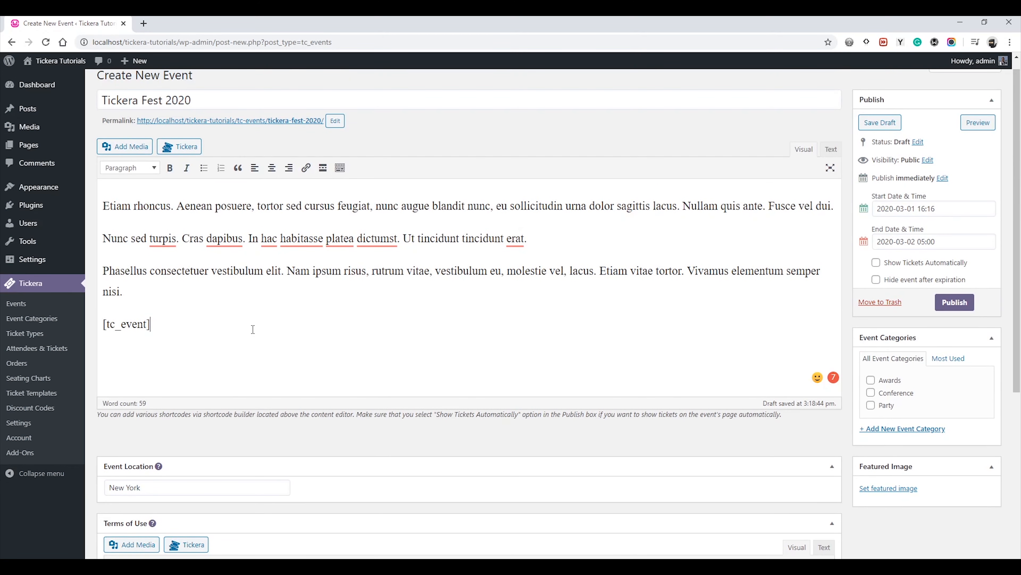
left_click(189, 152)
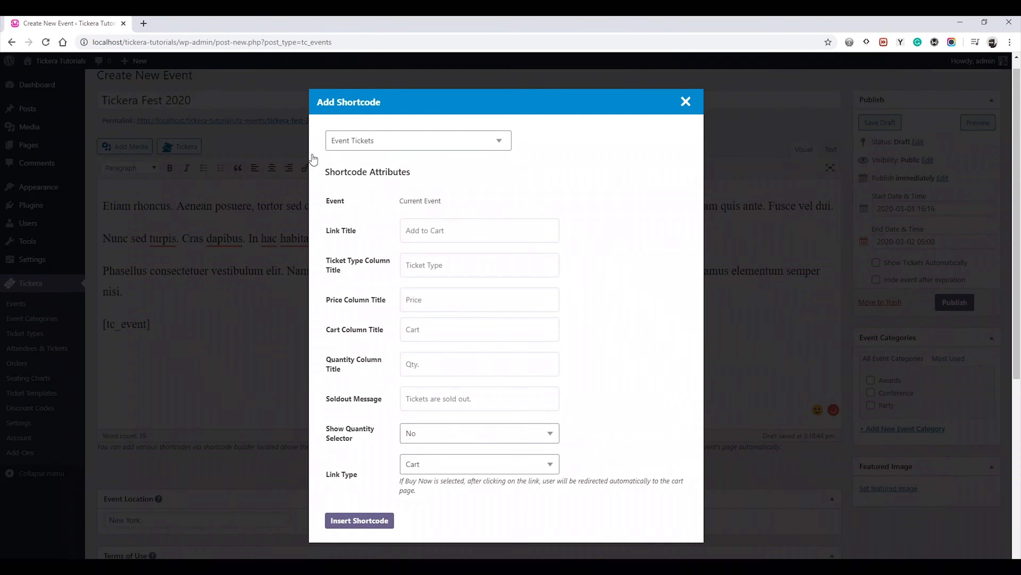
left_click(346, 147)
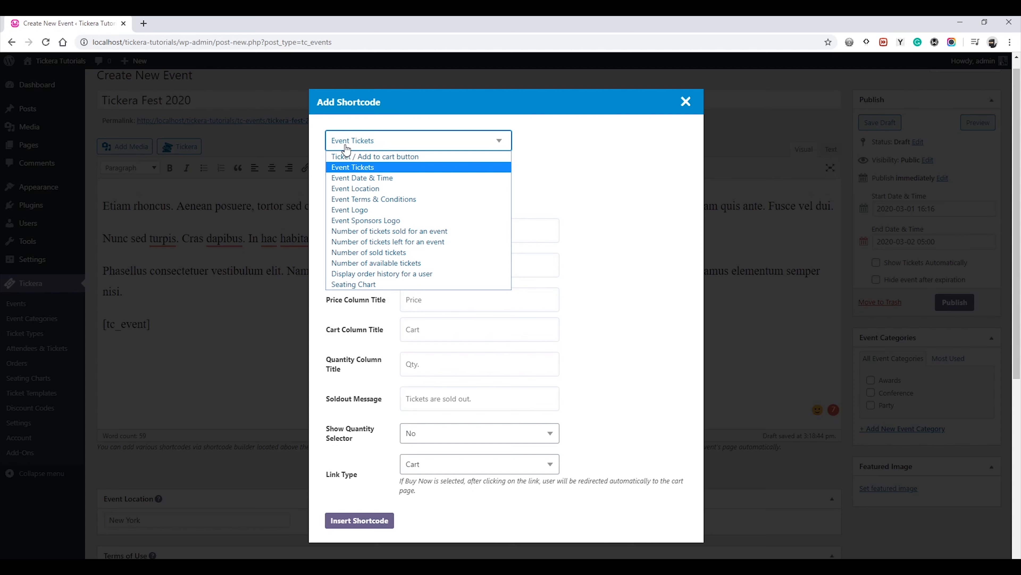
left_click(370, 211)
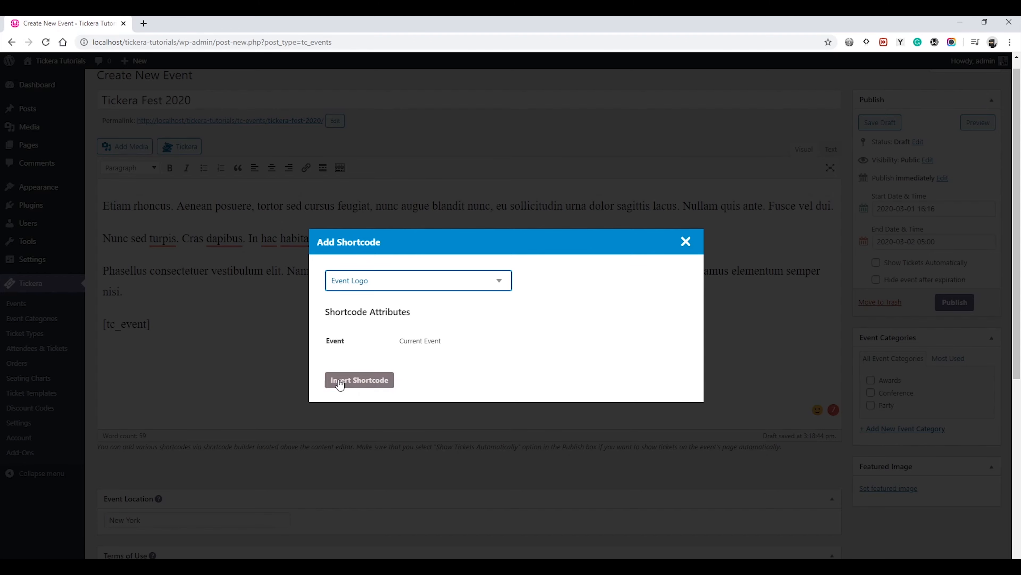
left_click(358, 382)
key("Return")
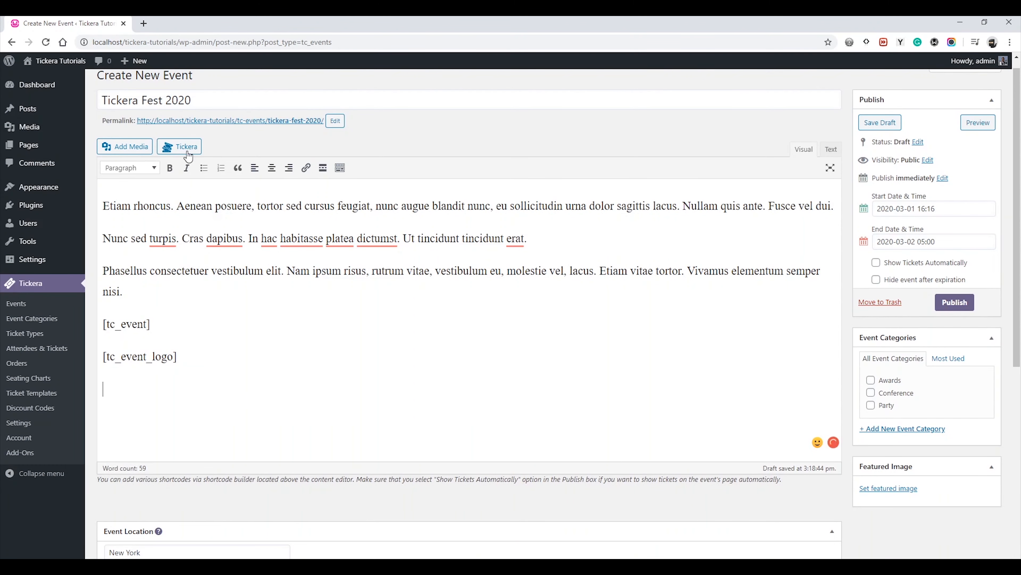
Insert the Event Sponsors Logo shortcode on the line below [tc_event_logo] and publish the event.
left_click(177, 146)
left_click(413, 282)
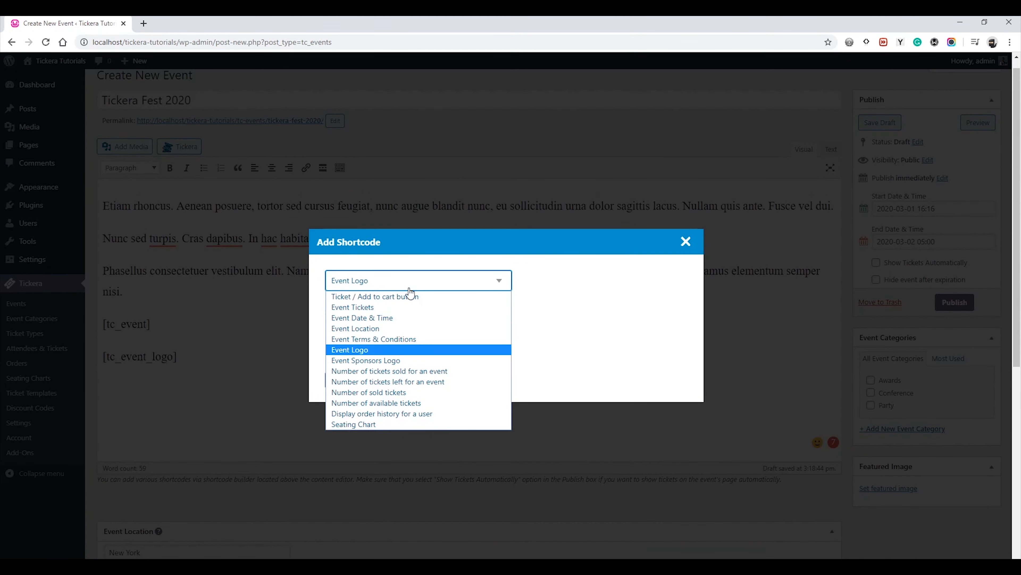
left_click(378, 358)
left_click(378, 382)
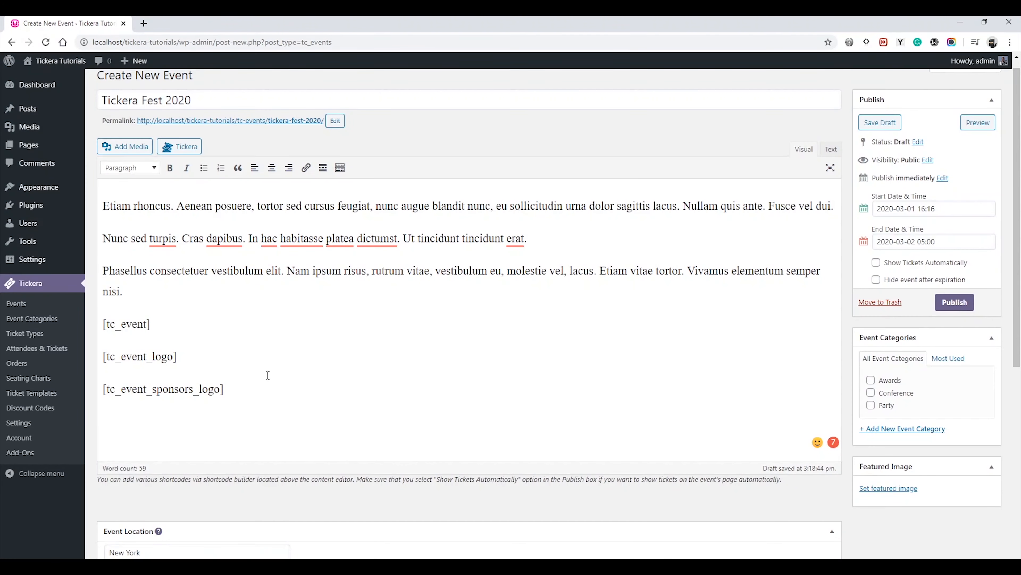
left_click(941, 310)
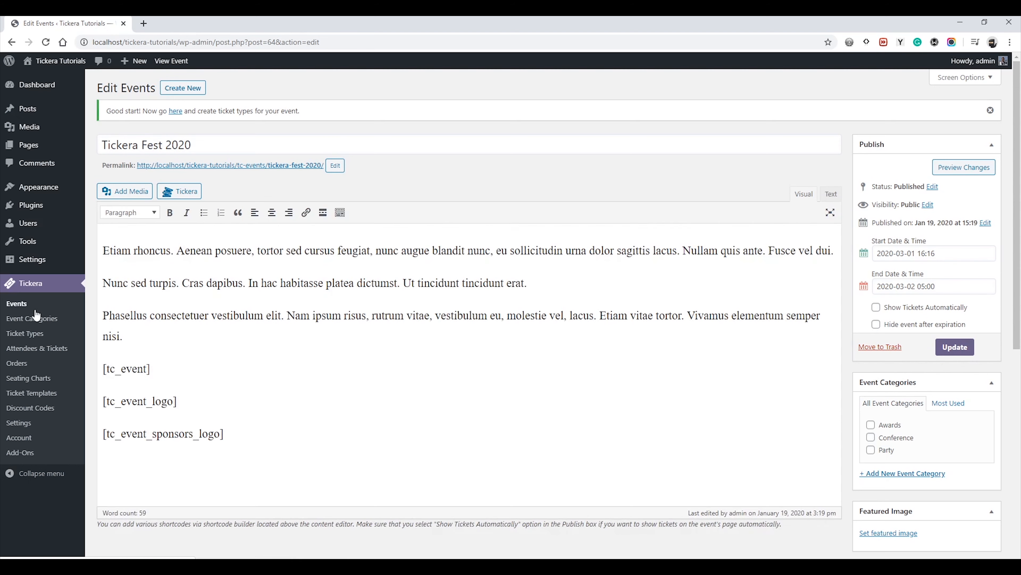
Open the ticket types in a new tab, assign the Early Bird ticket to Tickera Fest 2020 and update it.
left_click(25, 333, "ctrl")
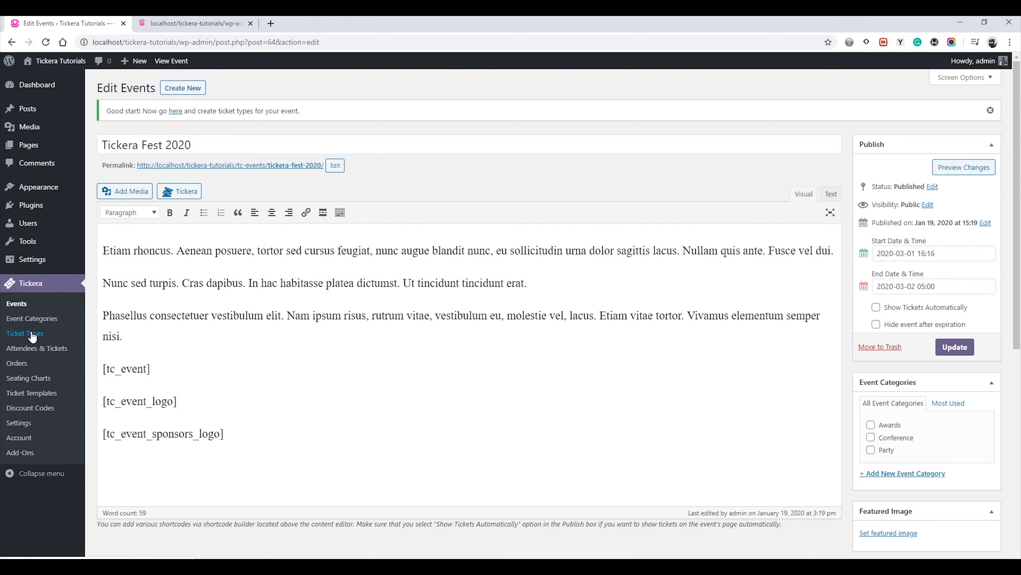
left_click(145, 25)
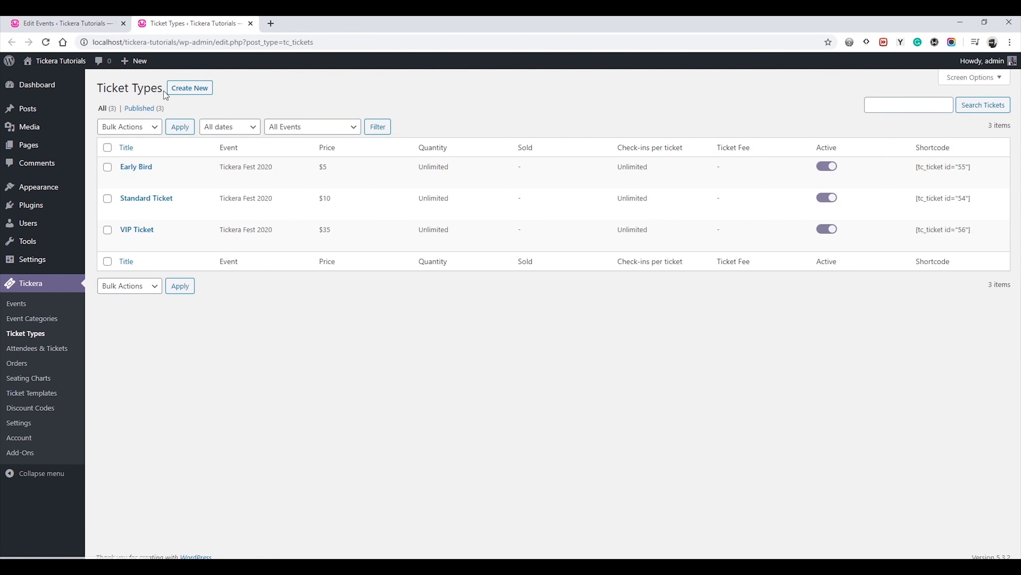
left_click(145, 167)
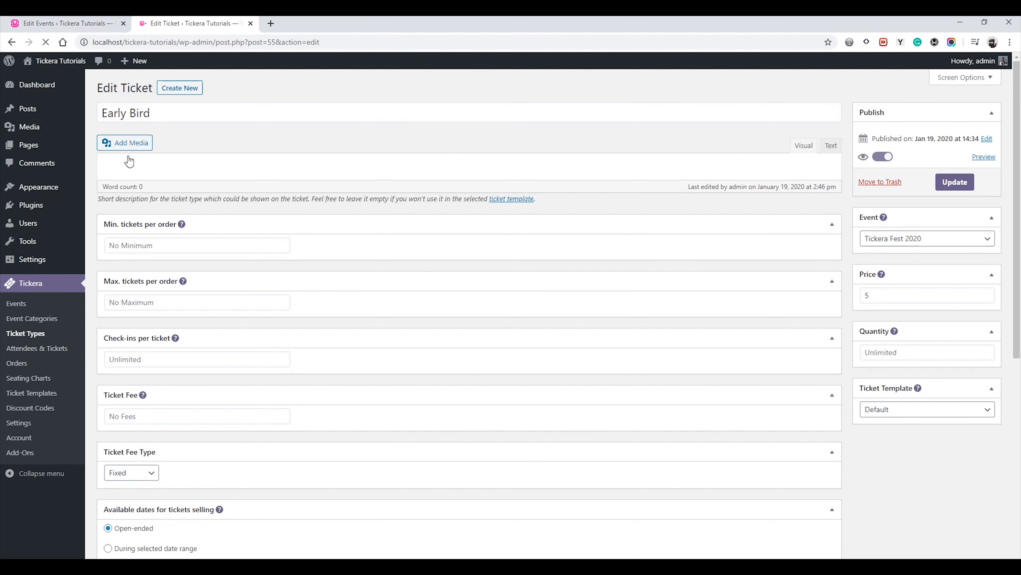
left_click(873, 241)
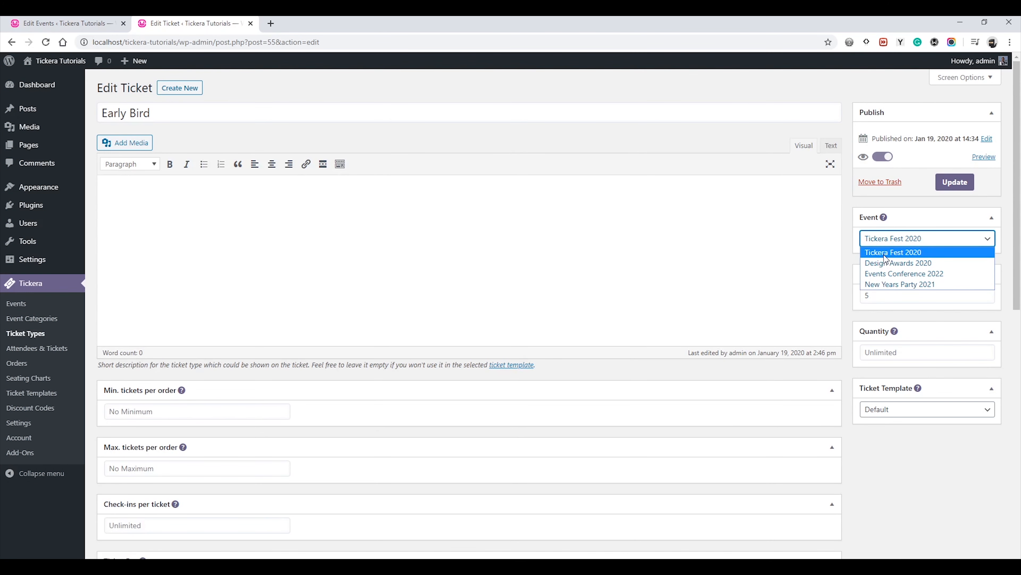
left_click(885, 253)
left_click(953, 183)
Open the Standard Ticket type and update it with Tickera Fest 2020 as its event.
left_click(30, 334)
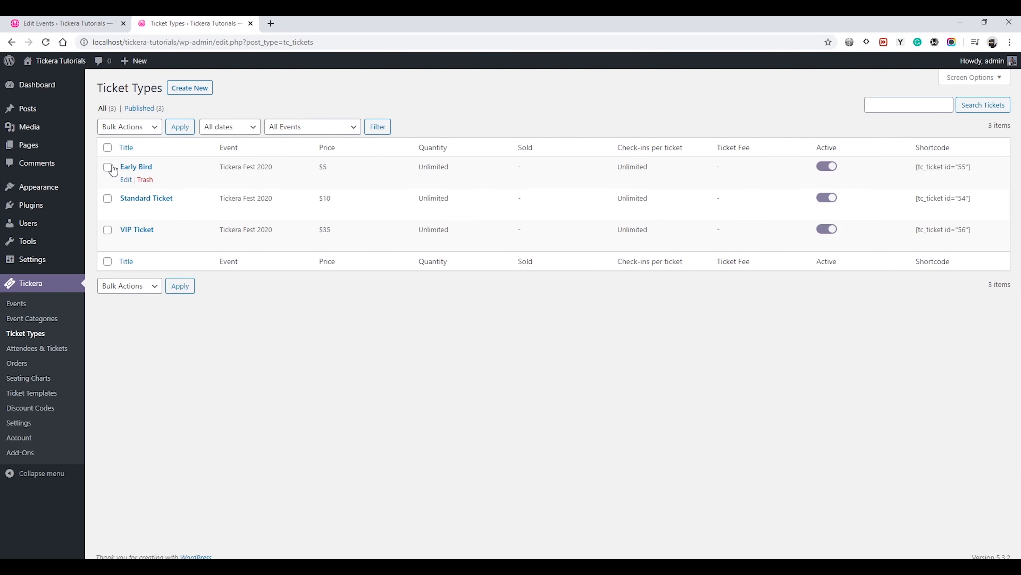
left_click(137, 199)
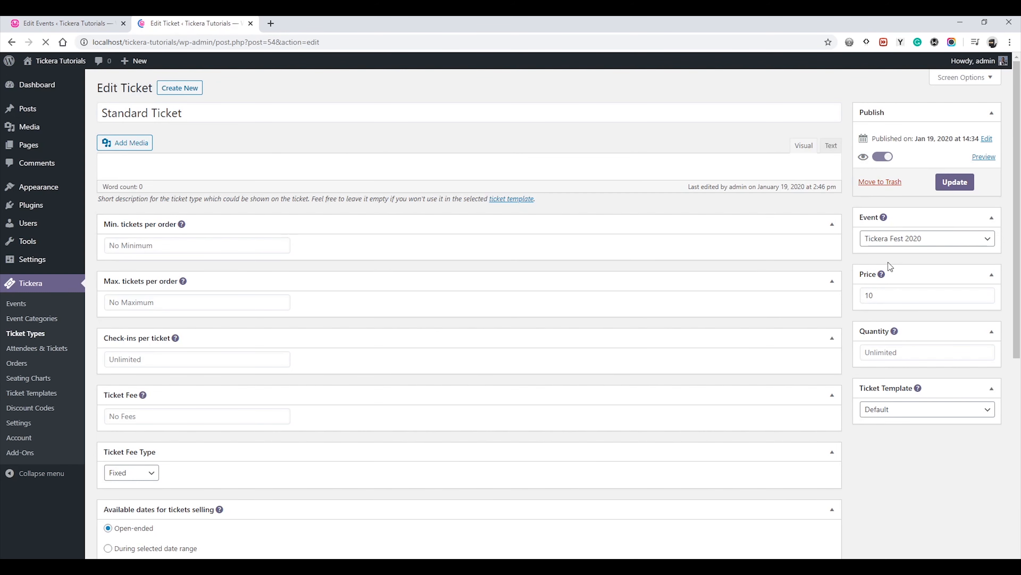
left_click(955, 183)
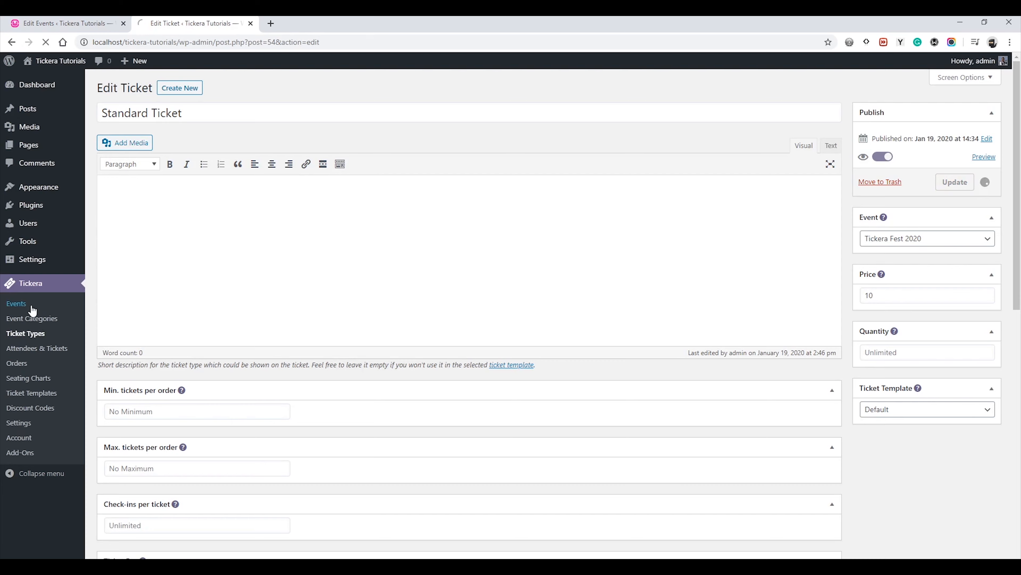
Open the VIP Ticket type, choose Tickera Fest 2020 as its event and update it.
left_click(34, 334)
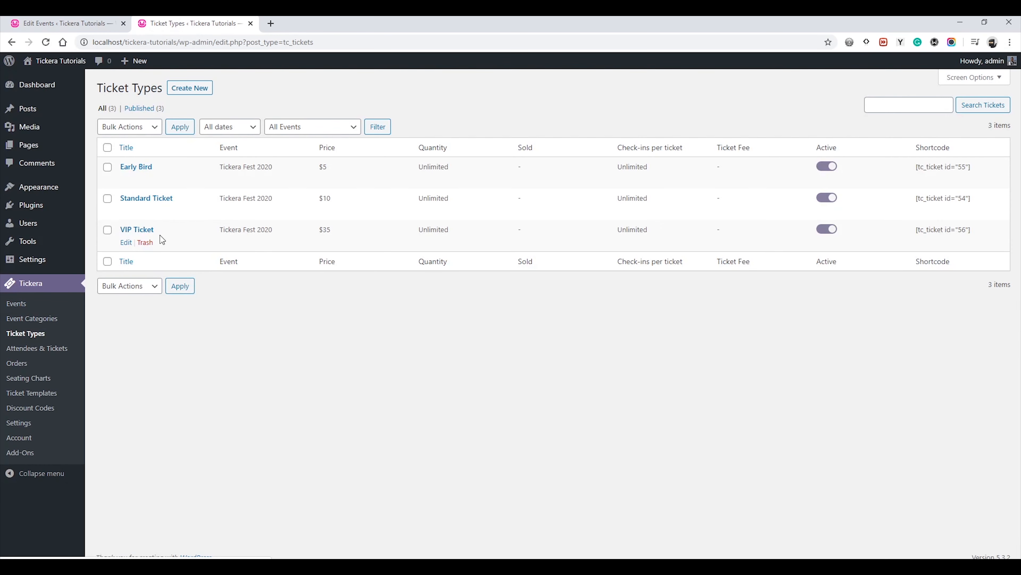
left_click(137, 229)
left_click(893, 240)
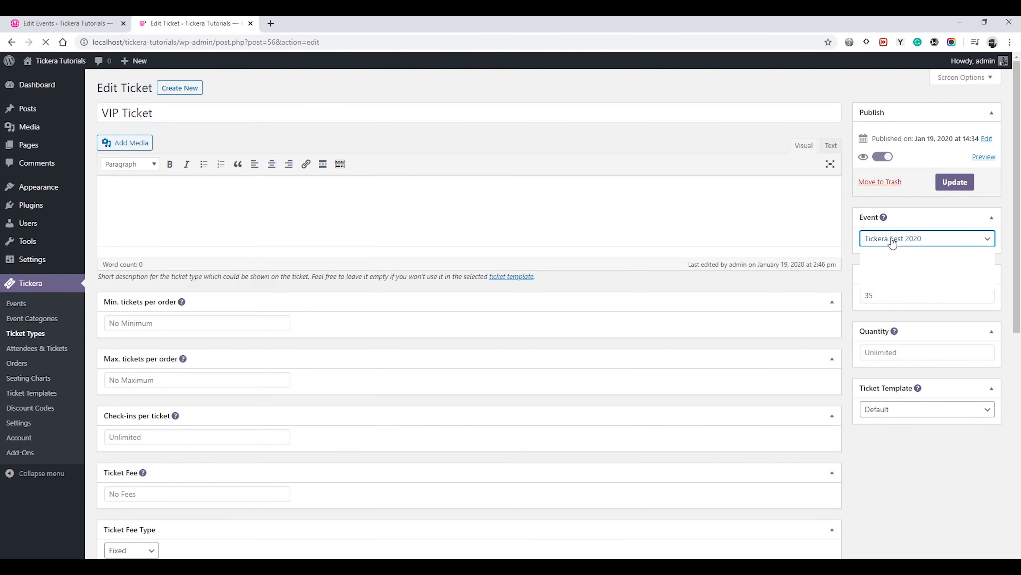
left_click(893, 240)
left_click(955, 182)
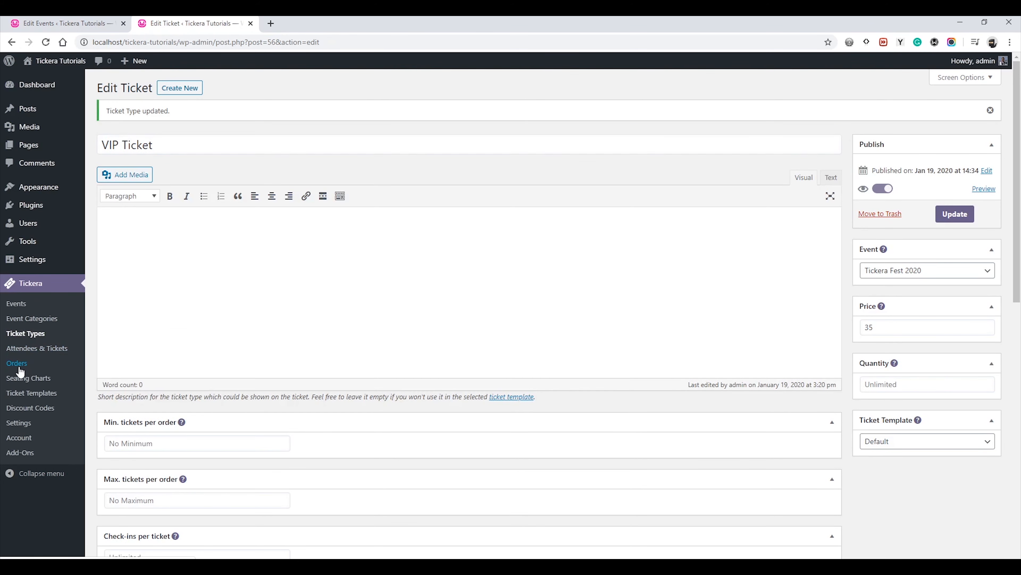
Close the ticket editing tab and open the Tickera Fest 2020 permalink in a new tab.
left_click(90, 23)
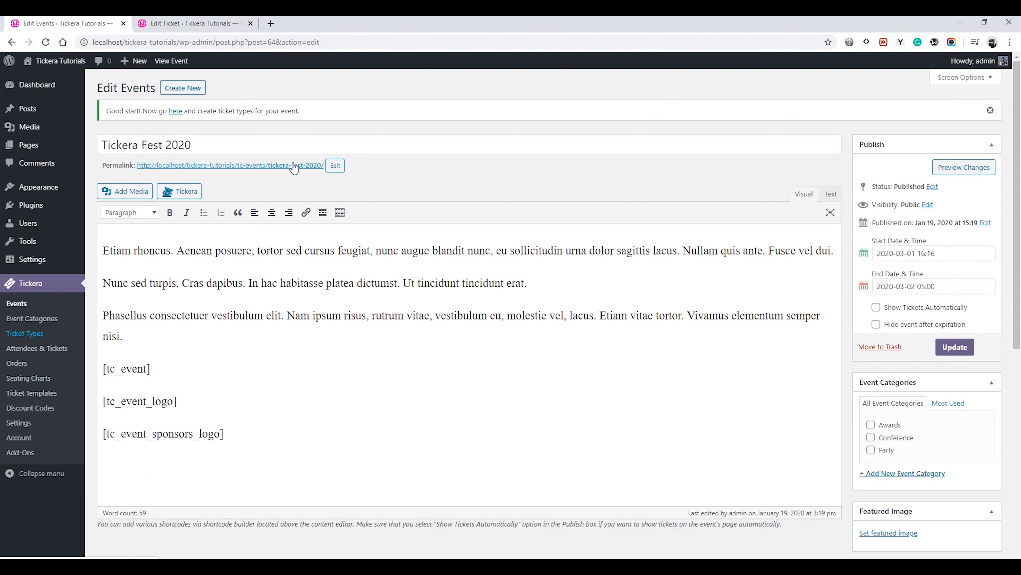
left_click(250, 23)
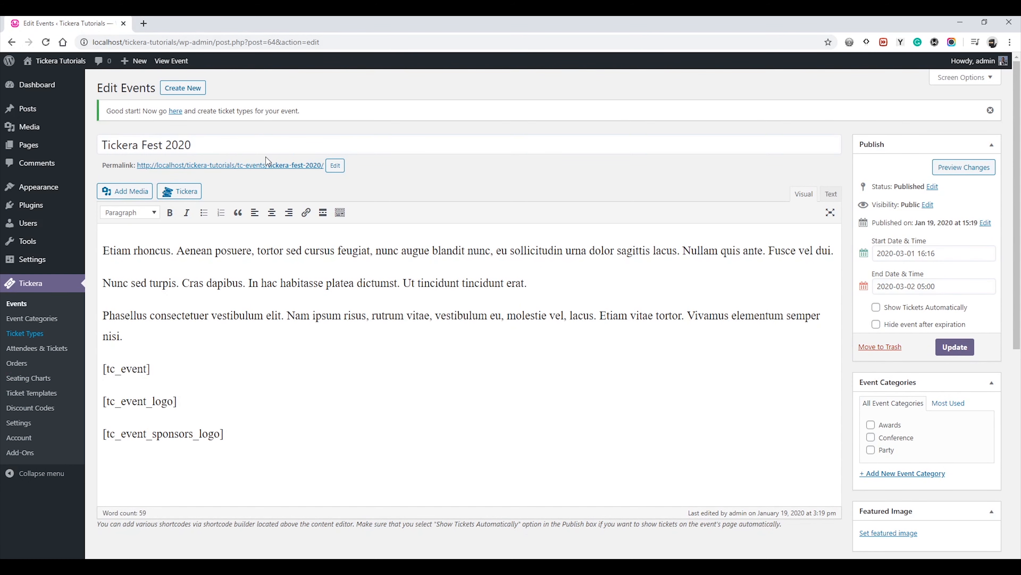
middle_click(265, 171)
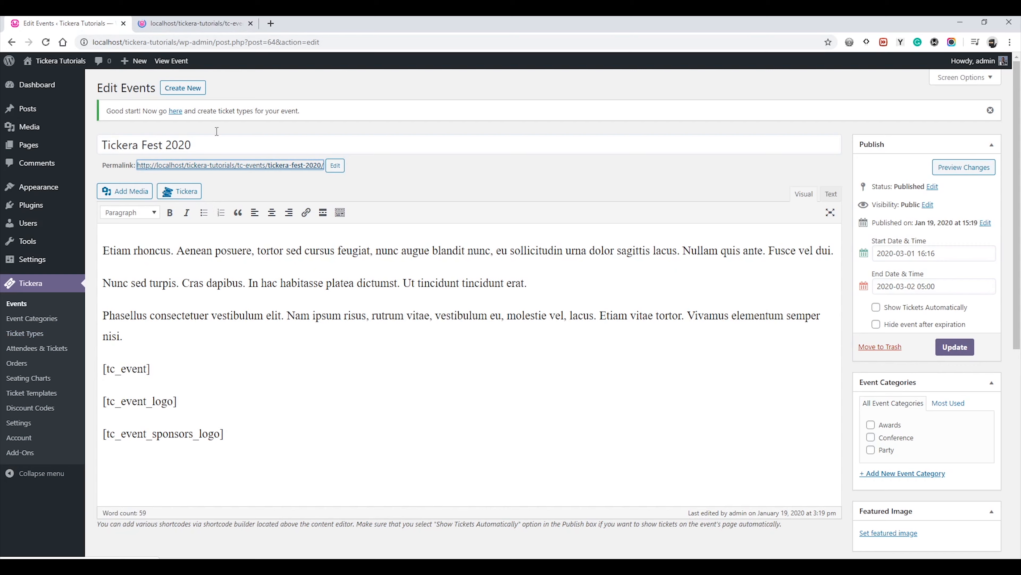
left_click(201, 24)
Examine the published event page, including its date, location, description, ticket table, event logo and sponsors logo.
scroll(321, 259, "down", 4)
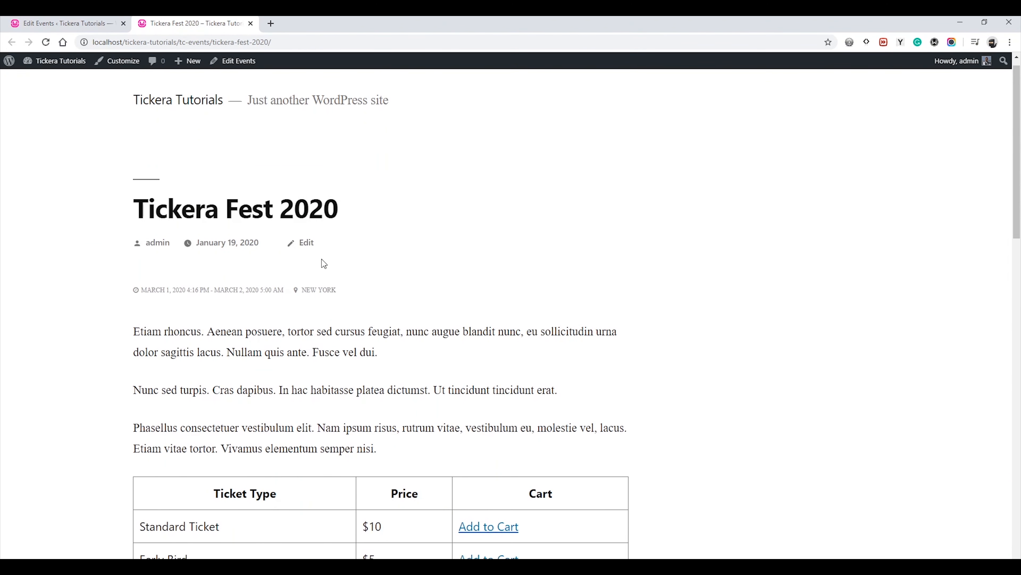
scroll(320, 242, "down", 7)
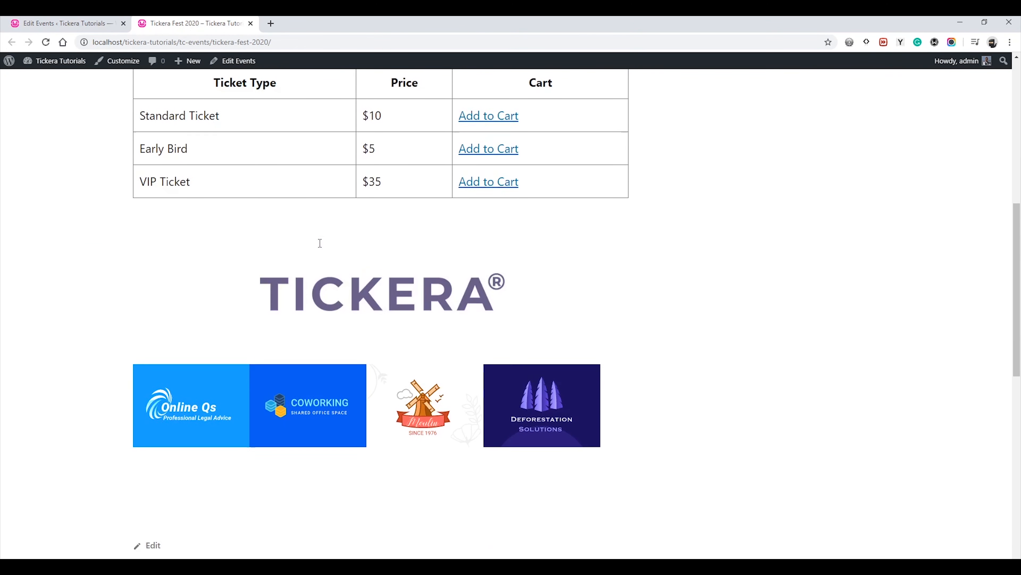
scroll(318, 246, "up", 3)
scroll(317, 247, "up", 7)
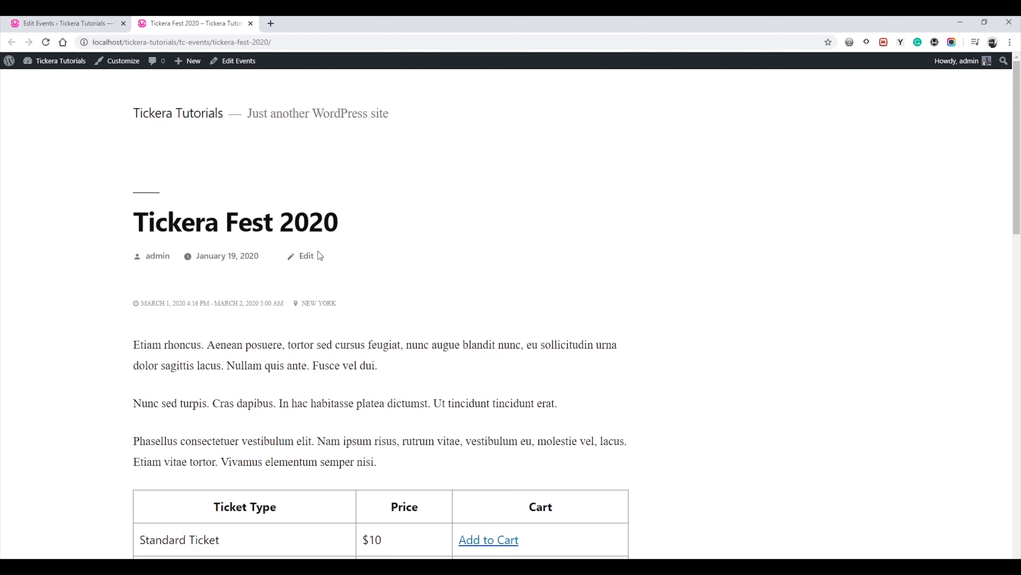
left_click_drag(159, 249, 339, 251)
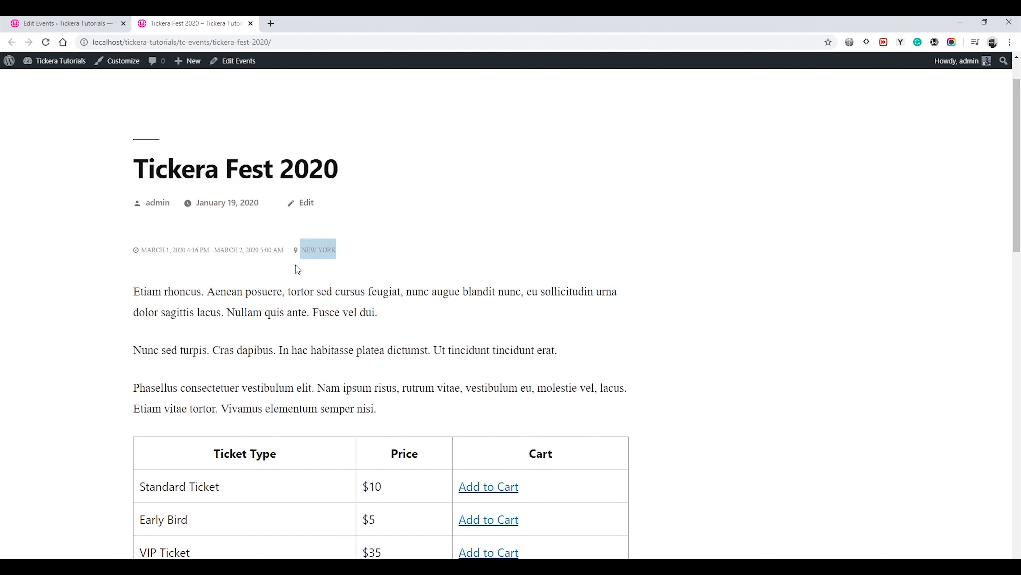
left_click(308, 252)
scroll(307, 281, "down", 4)
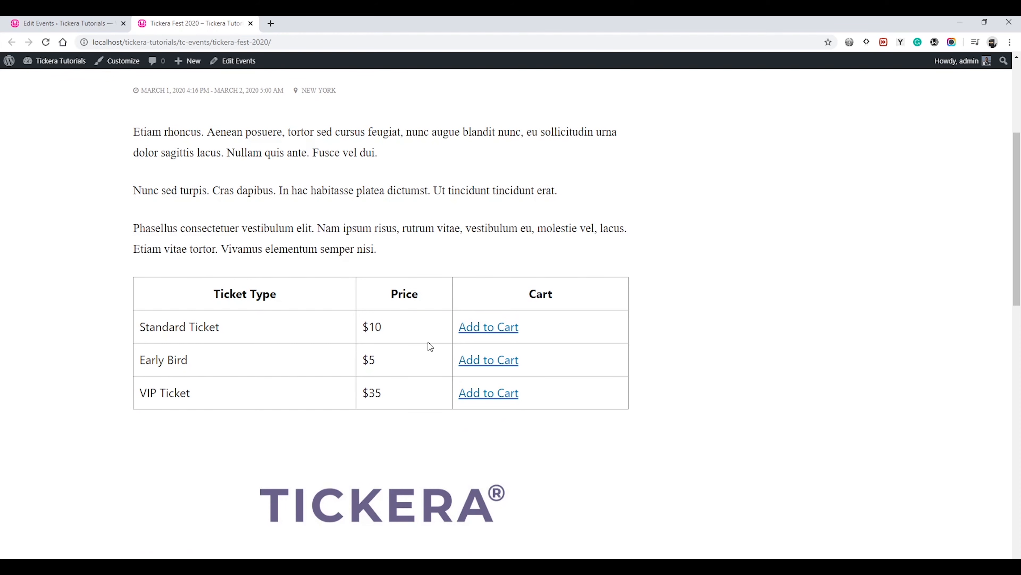
scroll(438, 346, "down", 7)
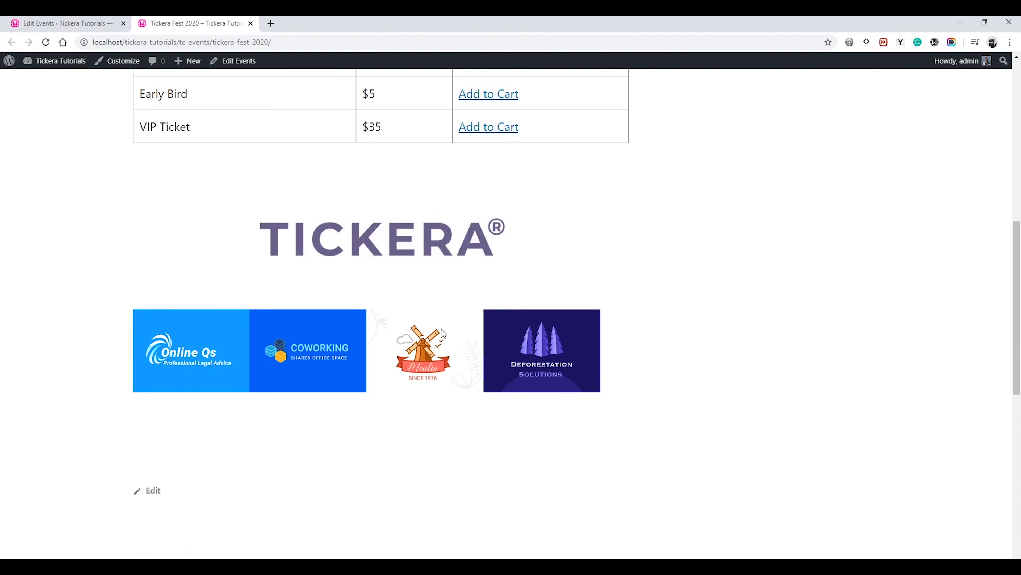
scroll(441, 329, "up", 12)
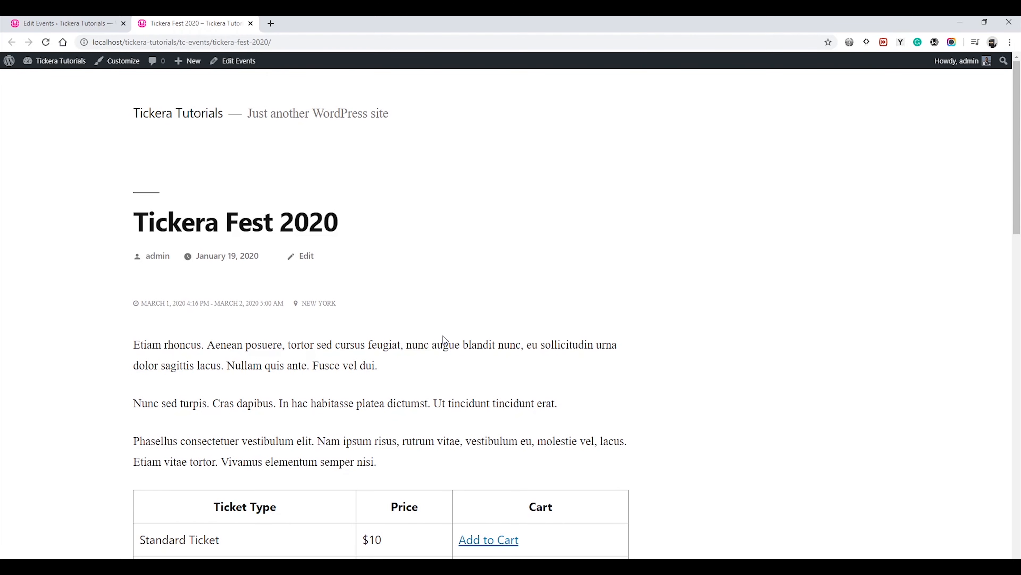